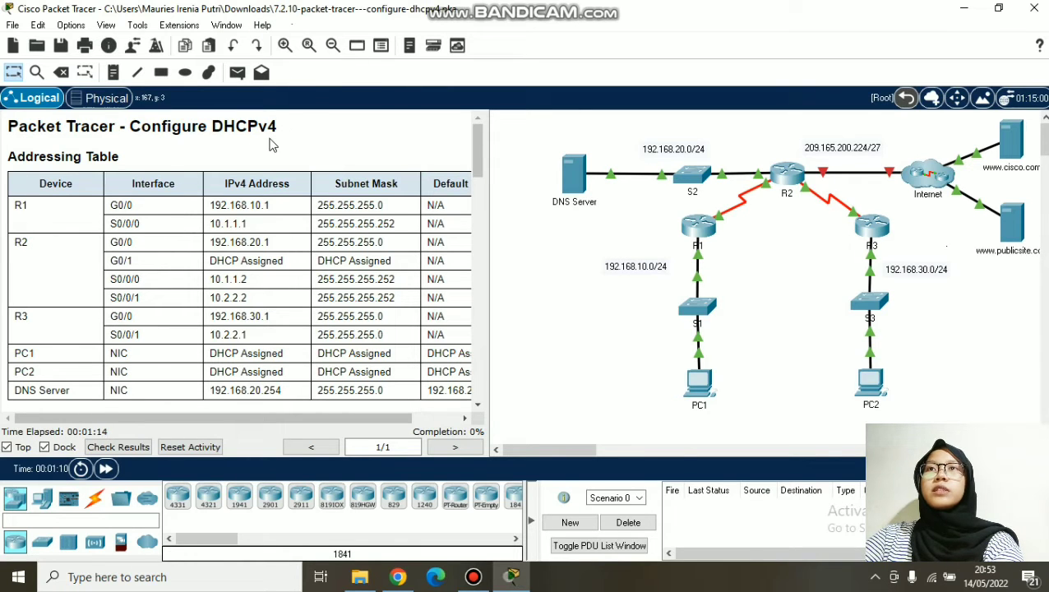
Read the lab's objectives, scenario and Part 1 instructions on excluding IPv4 addresses from DHCP on R2
{"action": "scroll", "coordinate": [265, 159], "scroll_direction": "down", "scroll_amount": 5}
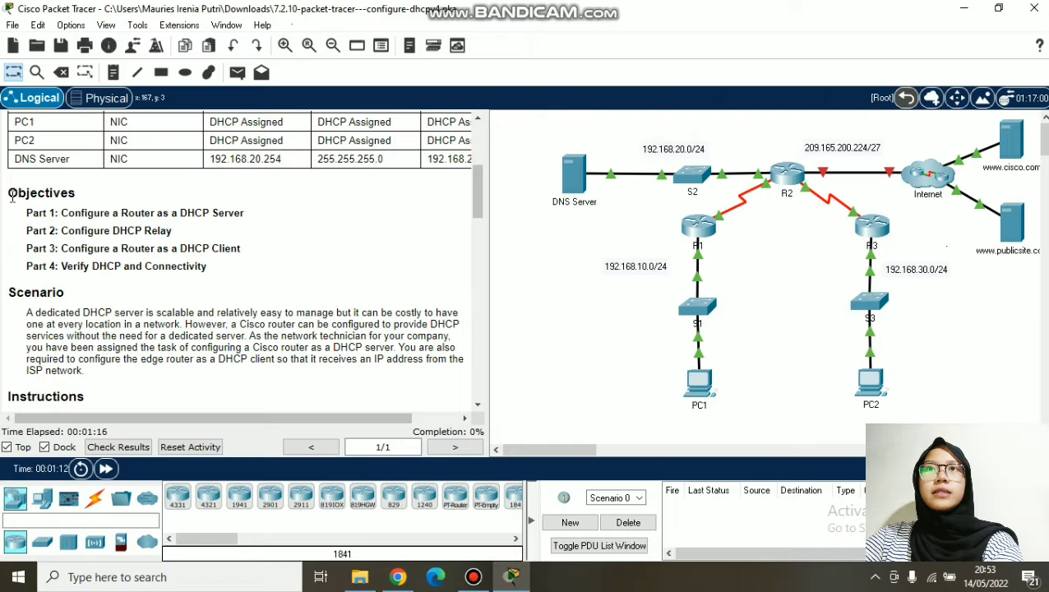
{"action": "scroll", "coordinate": [25, 268], "scroll_direction": "down", "scroll_amount": 5}
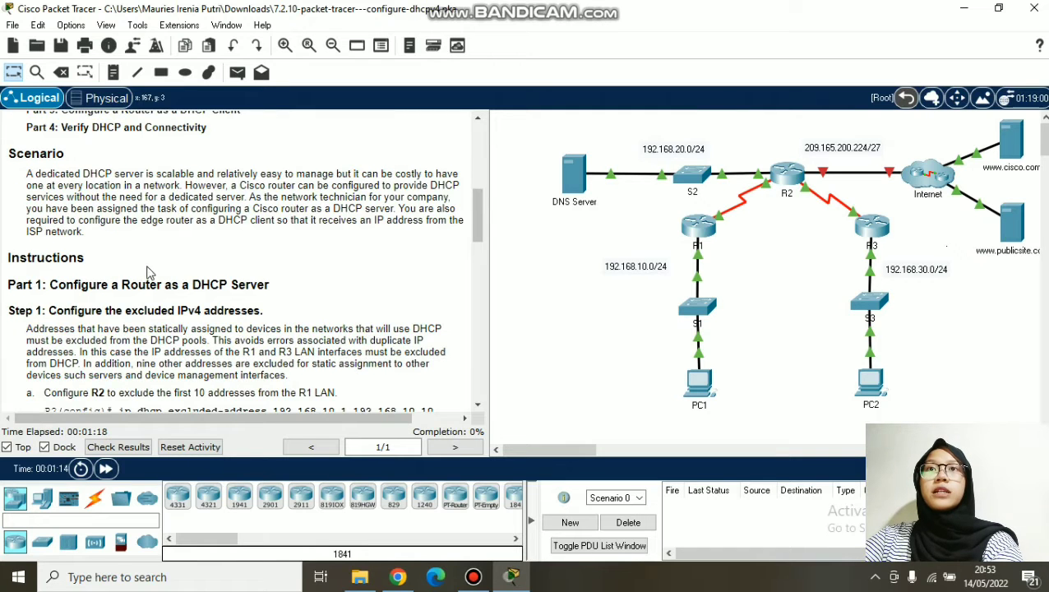
{"action": "scroll", "coordinate": [145, 278], "scroll_direction": "down", "scroll_amount": 3}
{"action": "left_click_drag", "start_coordinate": [49, 191], "coordinate": [278, 197]}
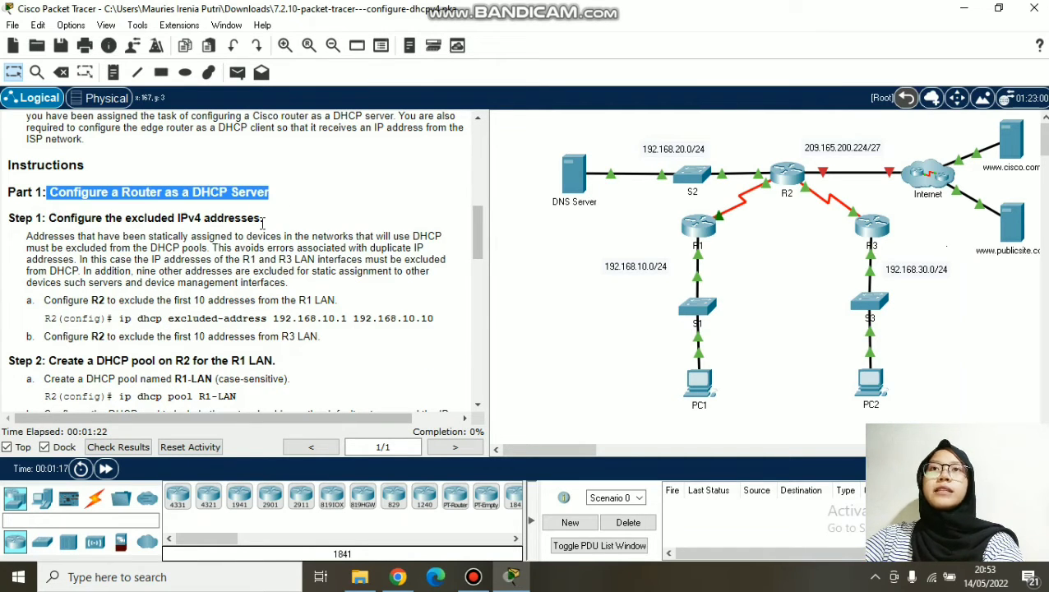
{"action": "scroll", "coordinate": [219, 208], "scroll_direction": "down", "scroll_amount": 1}
{"action": "left_click_drag", "start_coordinate": [48, 172], "coordinate": [264, 171]}
{"action": "scroll", "coordinate": [227, 219], "scroll_direction": "down", "scroll_amount": 1}
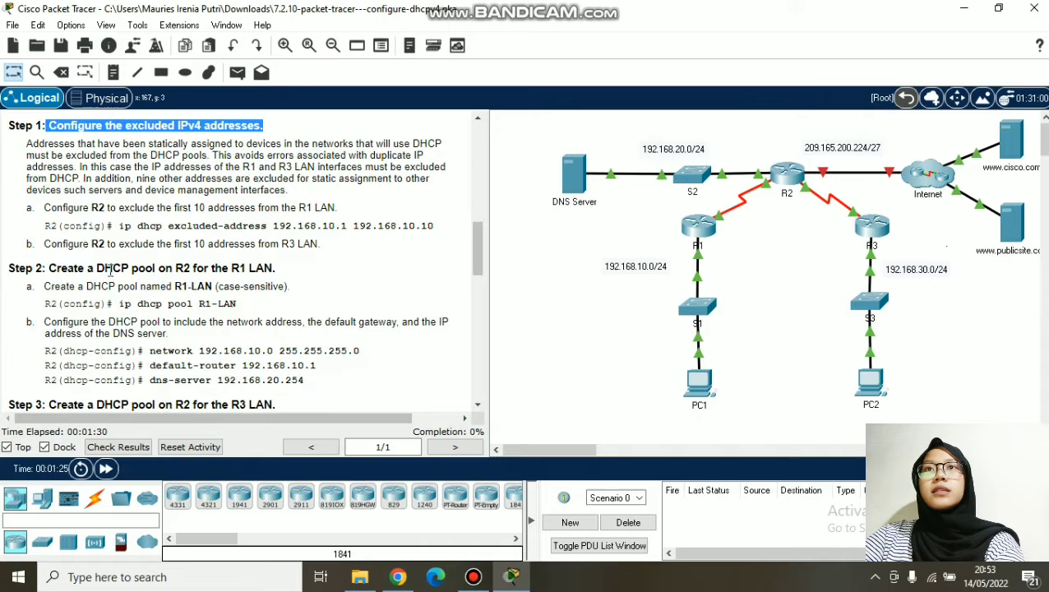
{"action": "left_click_drag", "start_coordinate": [45, 207], "coordinate": [336, 209]}
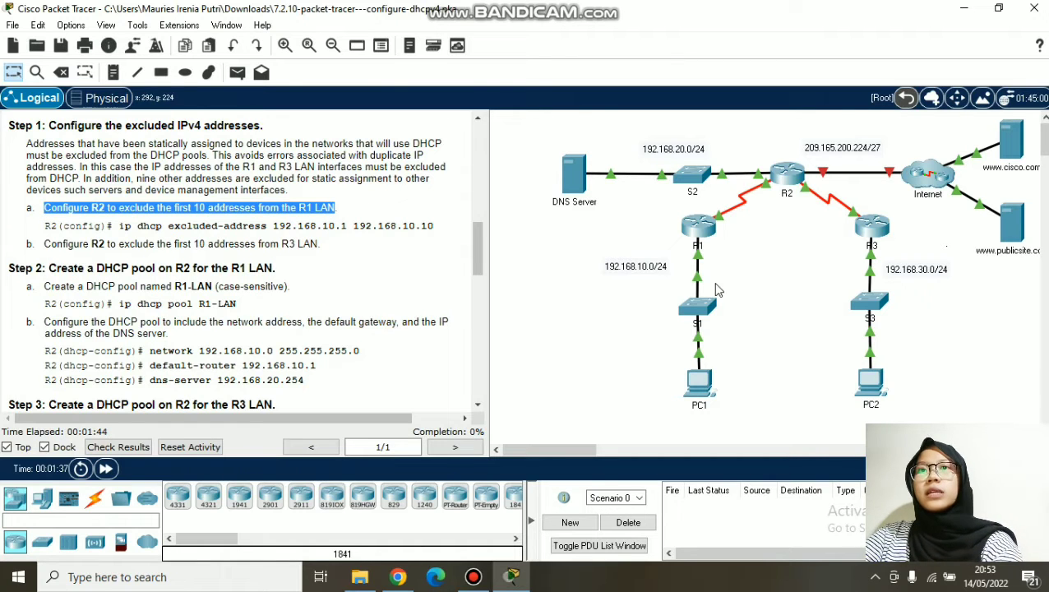
Open router R2's command line and enter global configuration mode with en and conf t
{"action": "left_click", "coordinate": [785, 177]}
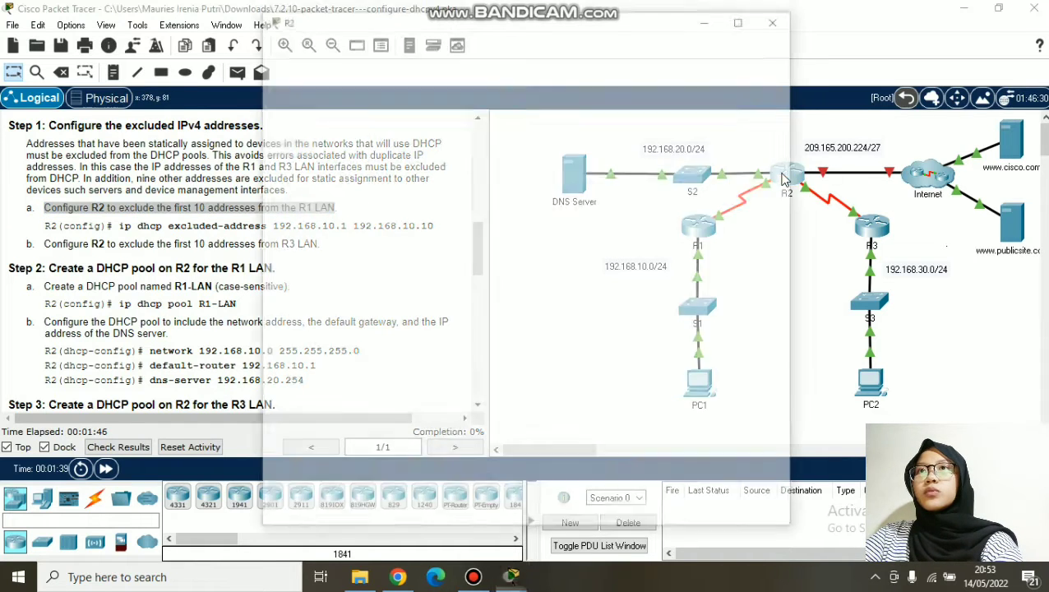
{"action": "left_click", "coordinate": [720, 448]}
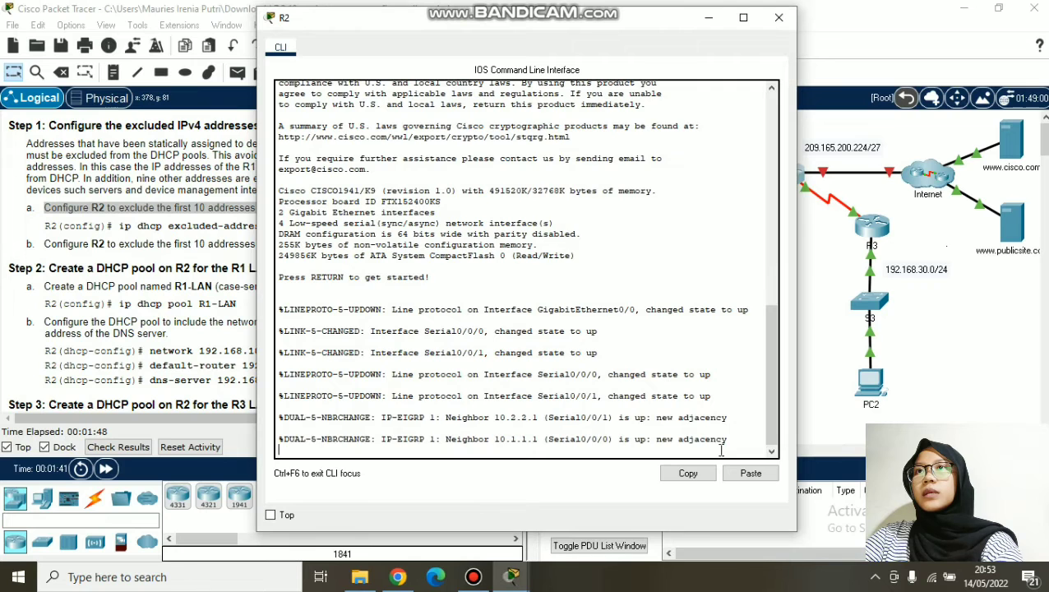
{"action": "scroll", "coordinate": [721, 450], "scroll_direction": "up", "scroll_amount": 6}
{"action": "scroll", "coordinate": [617, 342], "scroll_direction": "down", "scroll_amount": 6}
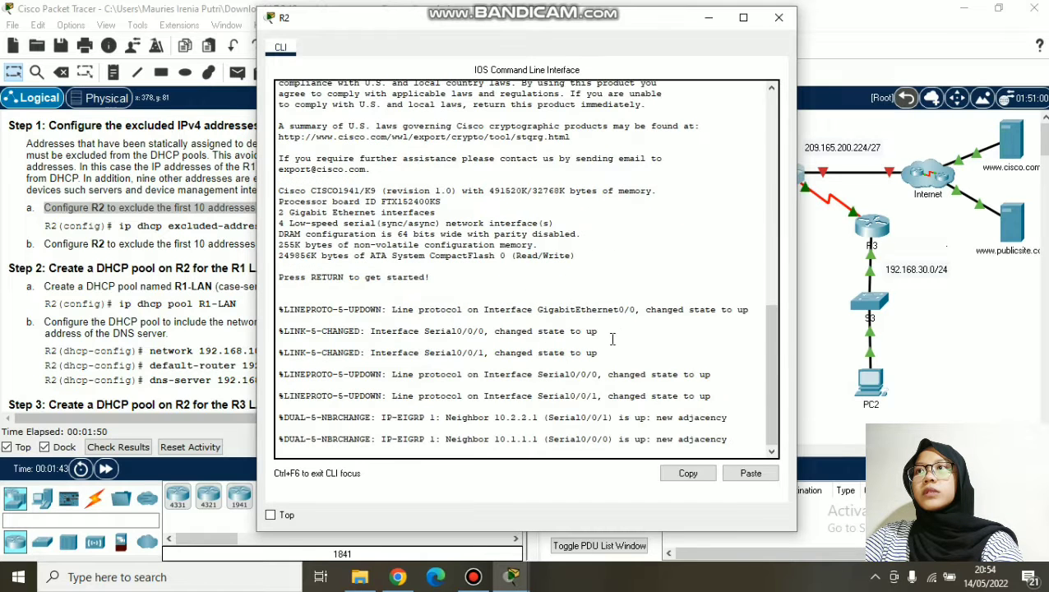
{"action": "key", "text": "Return"}
{"action": "type", "text": "en"}
{"action": "key", "text": "Return"}
{"action": "type", "text": "conf t"}
{"action": "key", "text": "Return"}
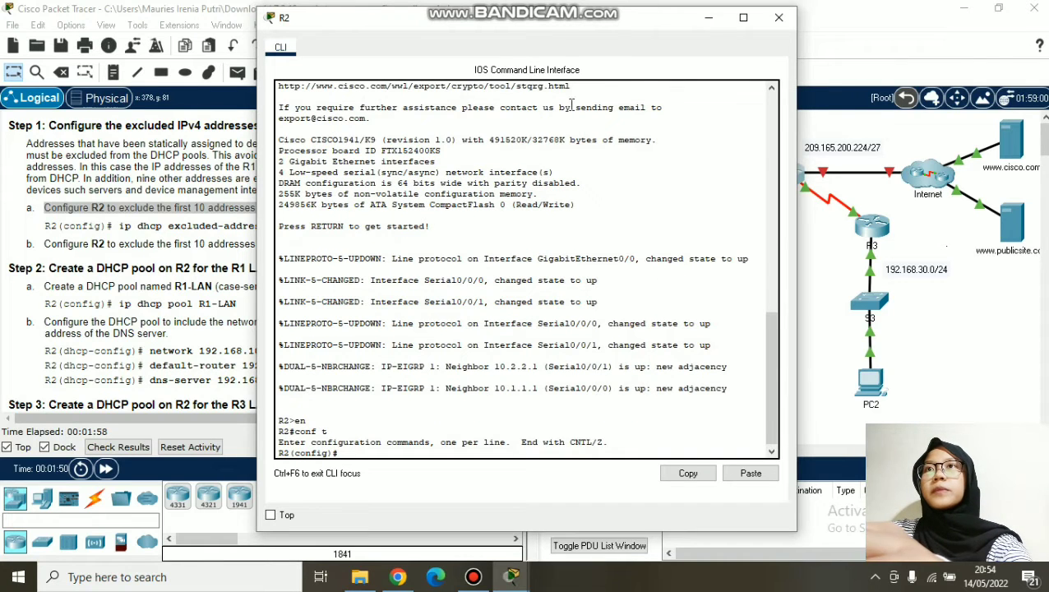
Try to copy the ip dhcp excluded-address command from the instructions into R2's command line
{"action": "left_click_drag", "start_coordinate": [513, 37], "coordinate": [699, 32]}
{"action": "left_click_drag", "start_coordinate": [119, 227], "coordinate": [432, 220]}
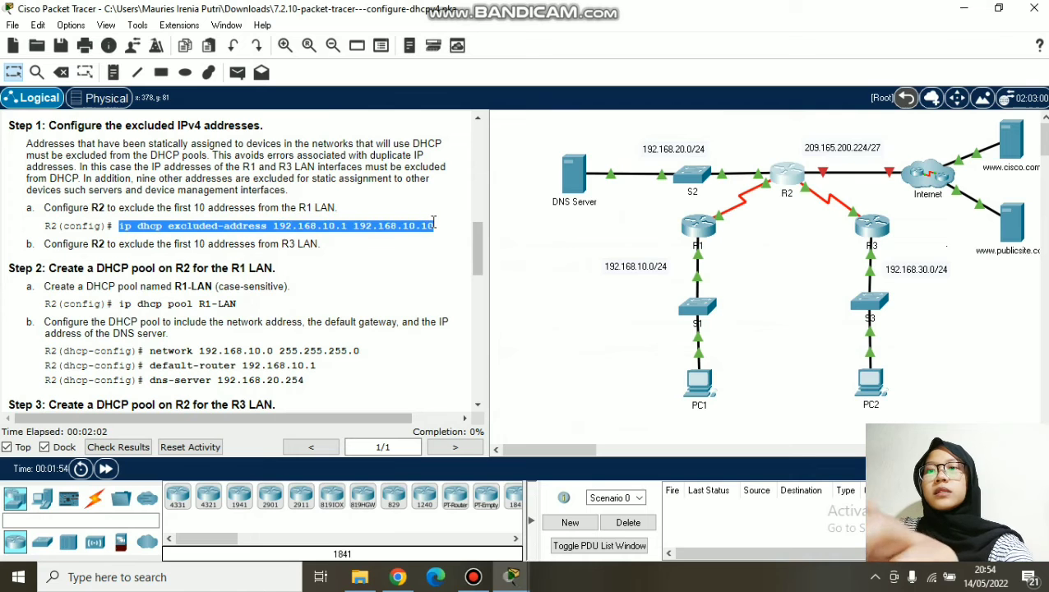
{"action": "left_click", "coordinate": [511, 576]}
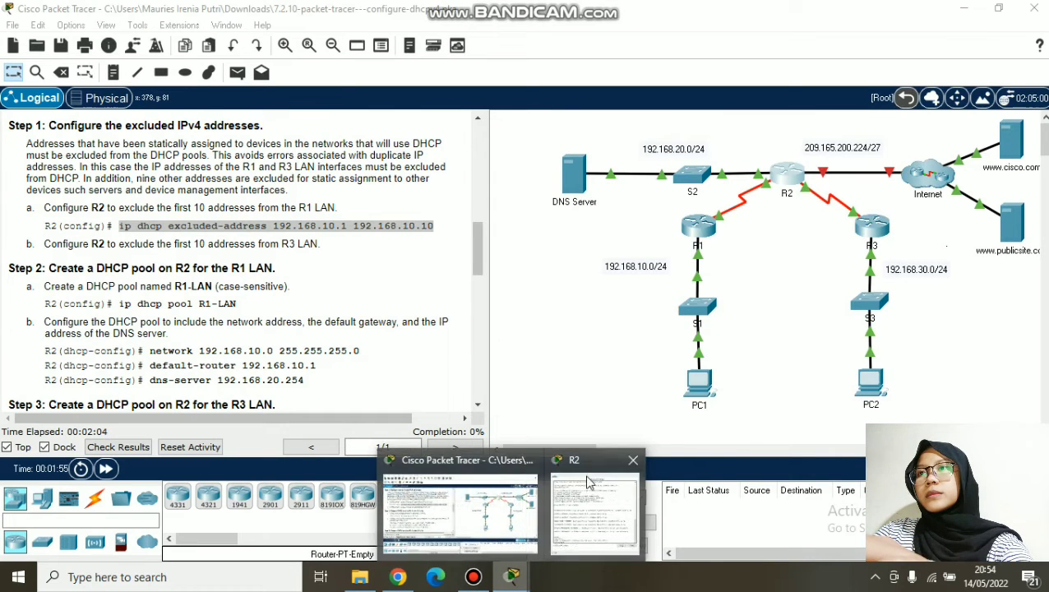
{"action": "left_click", "coordinate": [589, 485]}
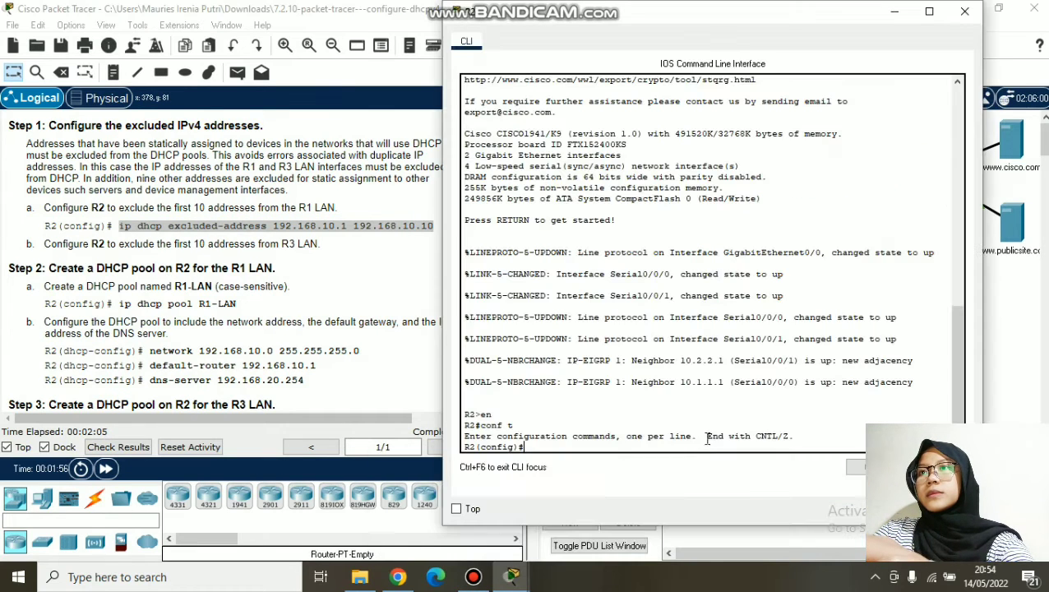
{"action": "right_click", "coordinate": [683, 448]}
{"action": "left_click", "coordinate": [712, 477]}
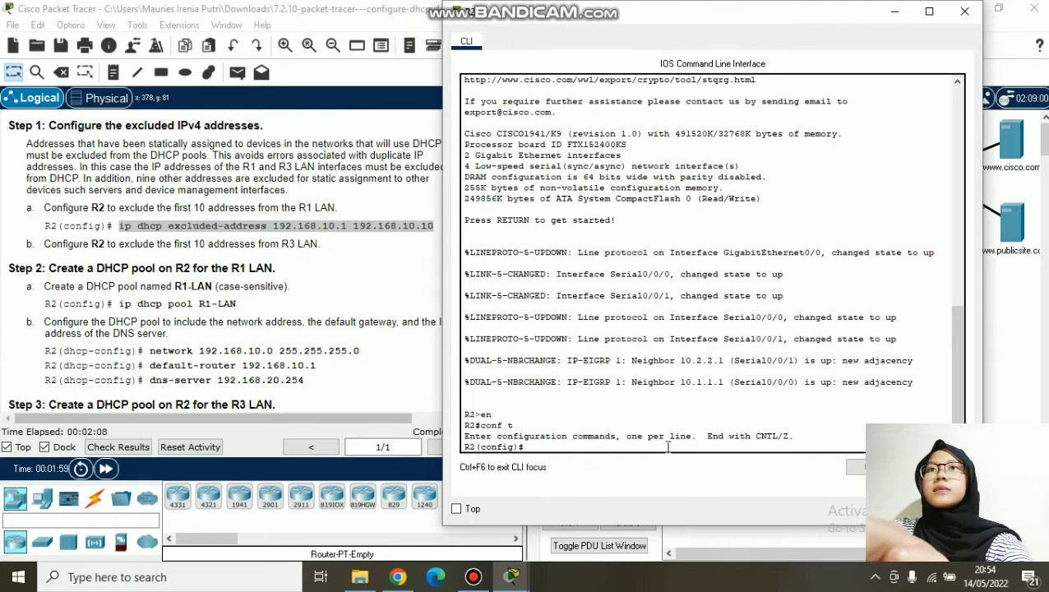
Exclude the R1 LAN addresses on R2 with ip dhcp excluded-address 192.168.10.1 192.168.10.10, and close the router window
{"action": "type", "text": "dhcp ex"}
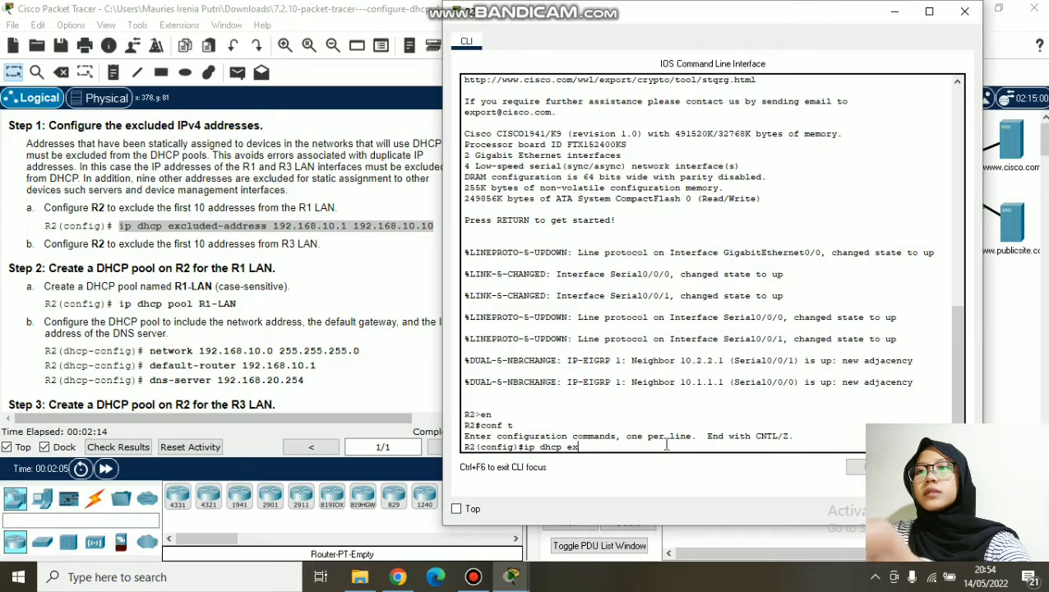
{"action": "type", "text": "clude"}
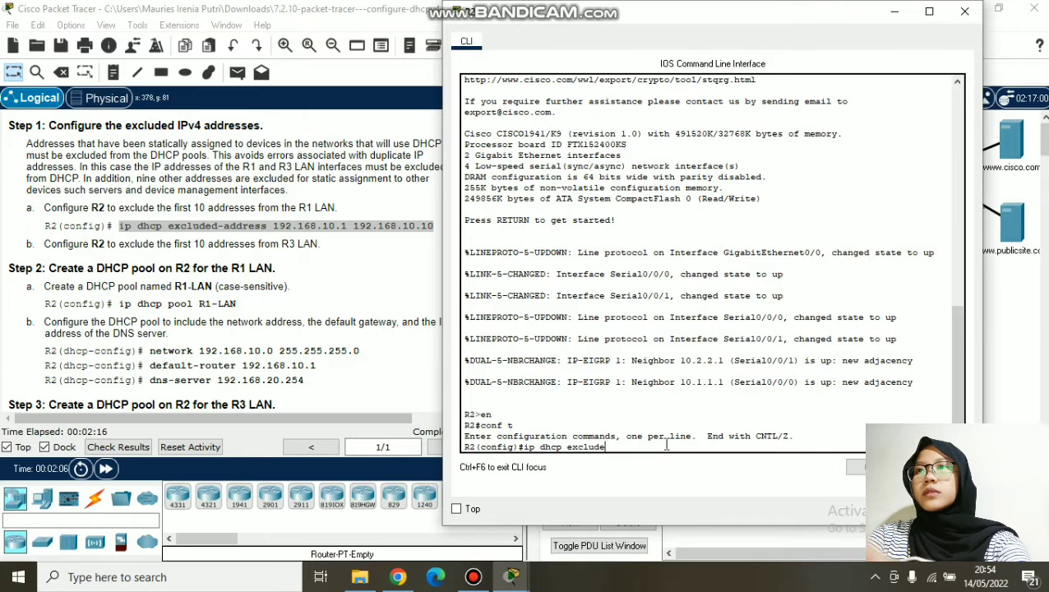
{"action": "type", "text": "d-addre"}
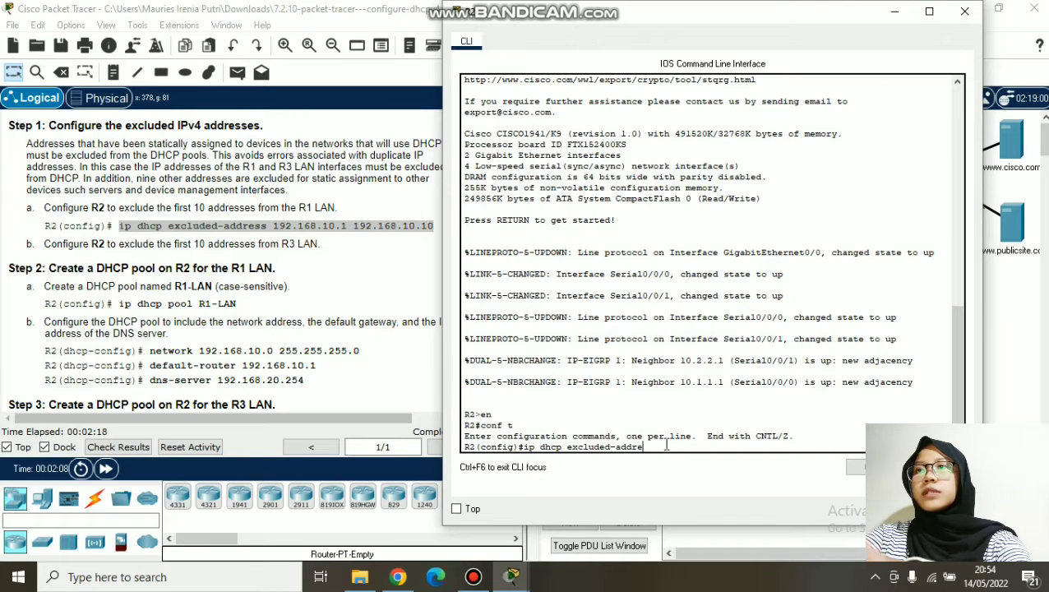
{"action": "type", "text": "ss 192.168.10."}
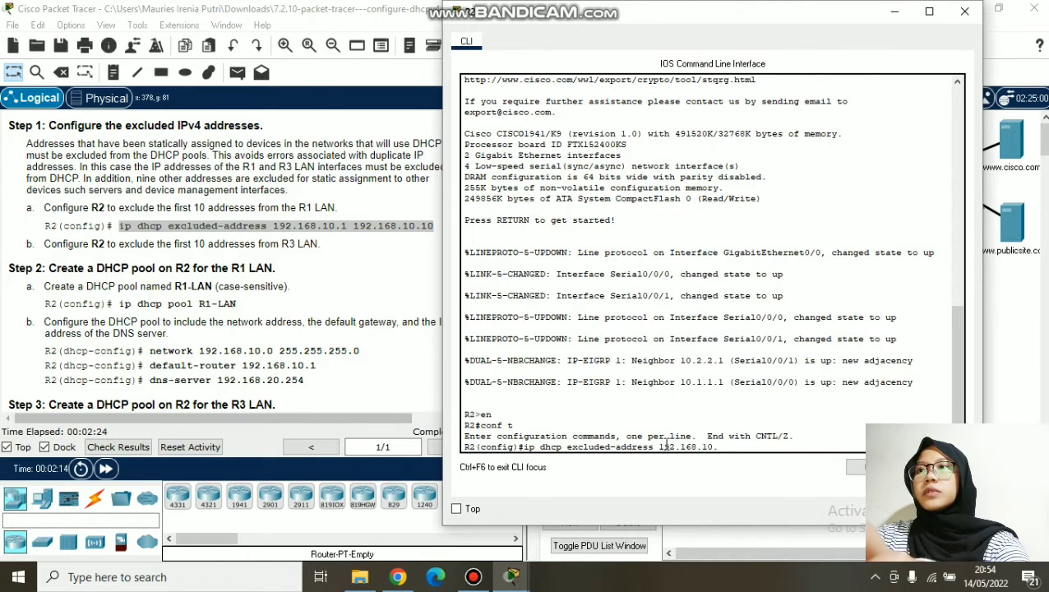
{"action": "type", "text": "1 192.168.10"}
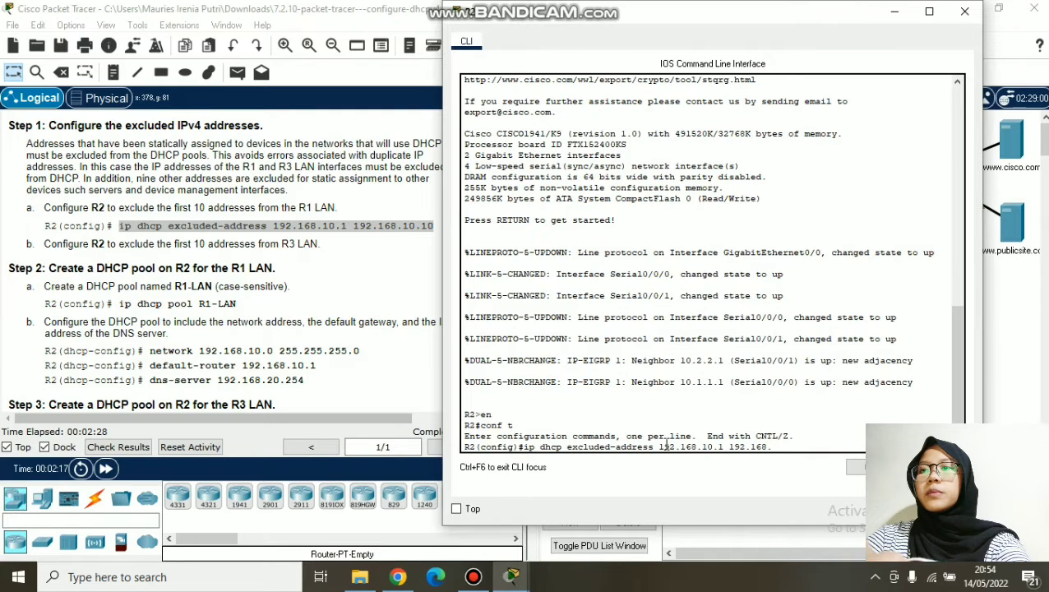
{"action": "type", "text": ".10"}
{"action": "key", "text": "Return"}
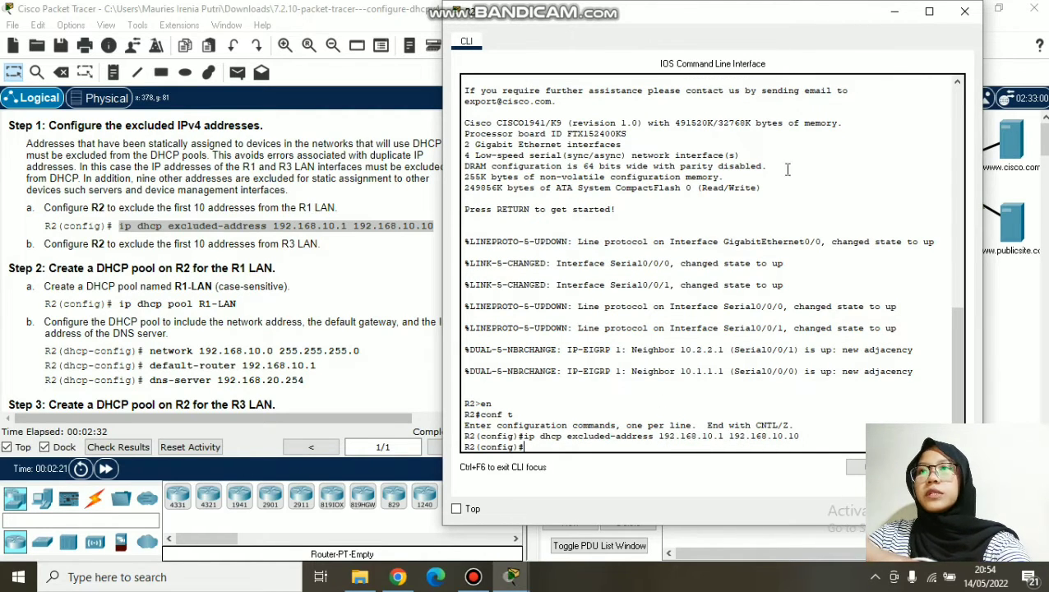
{"action": "left_click", "coordinate": [964, 11]}
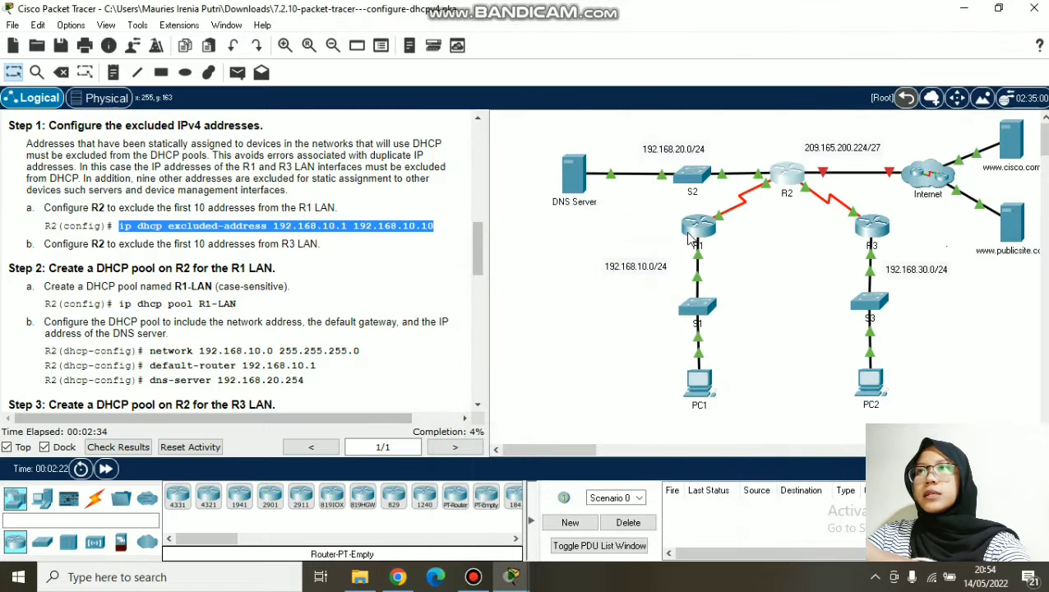
Reopen R2's command line and paste a copy of the R1 LAN excluded-address command at the configuration prompt
{"action": "left_click", "coordinate": [796, 176]}
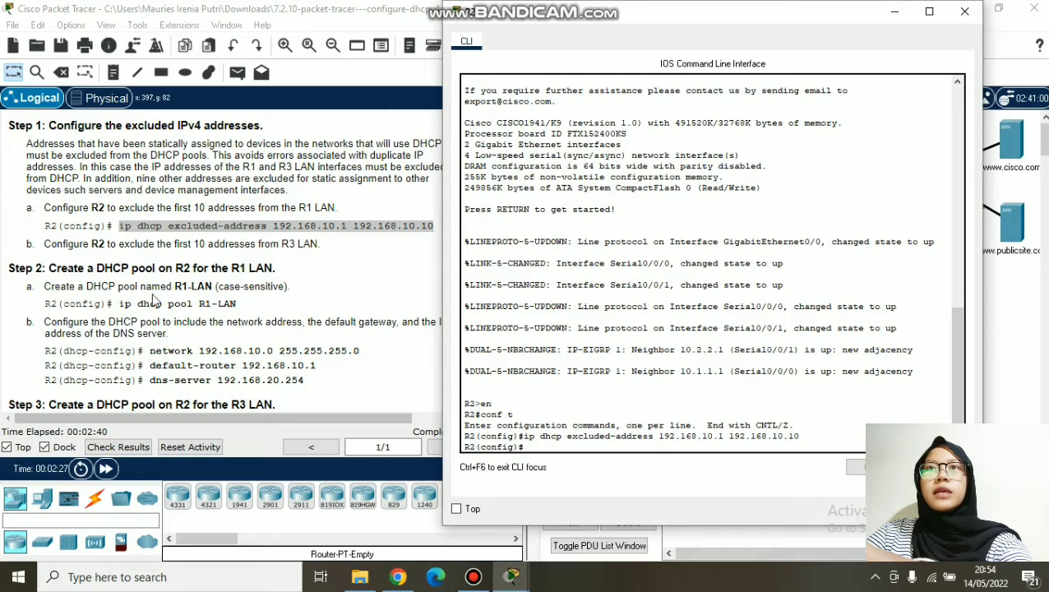
{"action": "left_click_drag", "start_coordinate": [43, 244], "coordinate": [324, 249]}
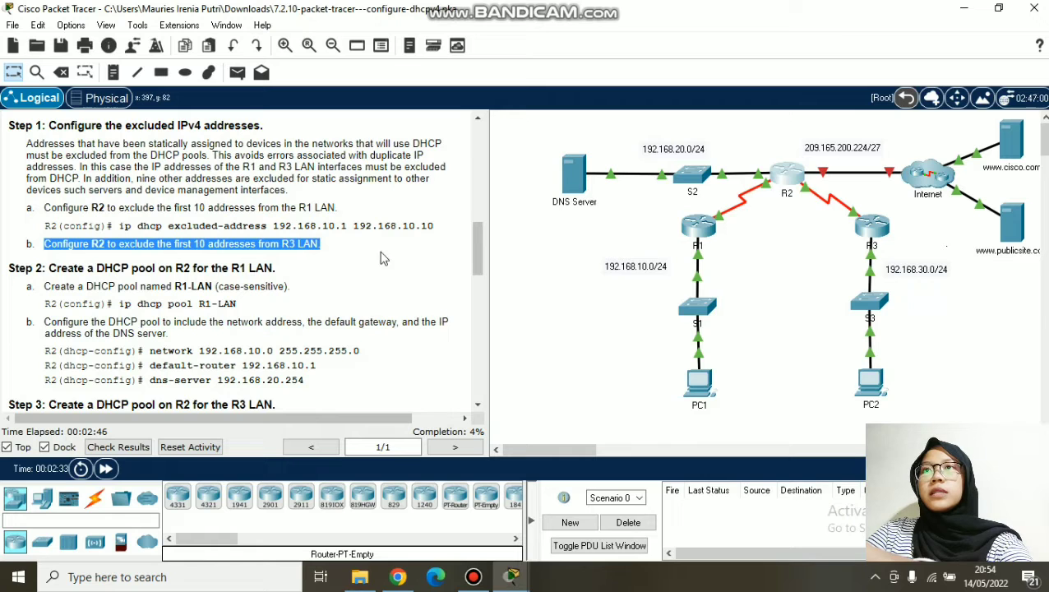
{"action": "left_click", "coordinate": [798, 175]}
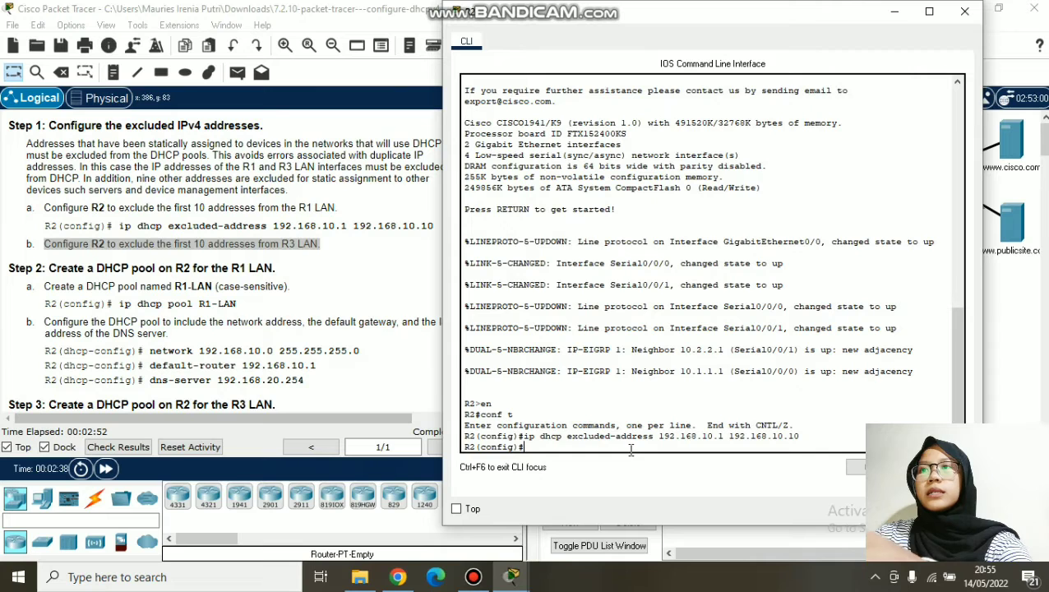
{"action": "left_click_drag", "start_coordinate": [800, 437], "coordinate": [528, 441]}
{"action": "key", "text": "ctrl+c"}
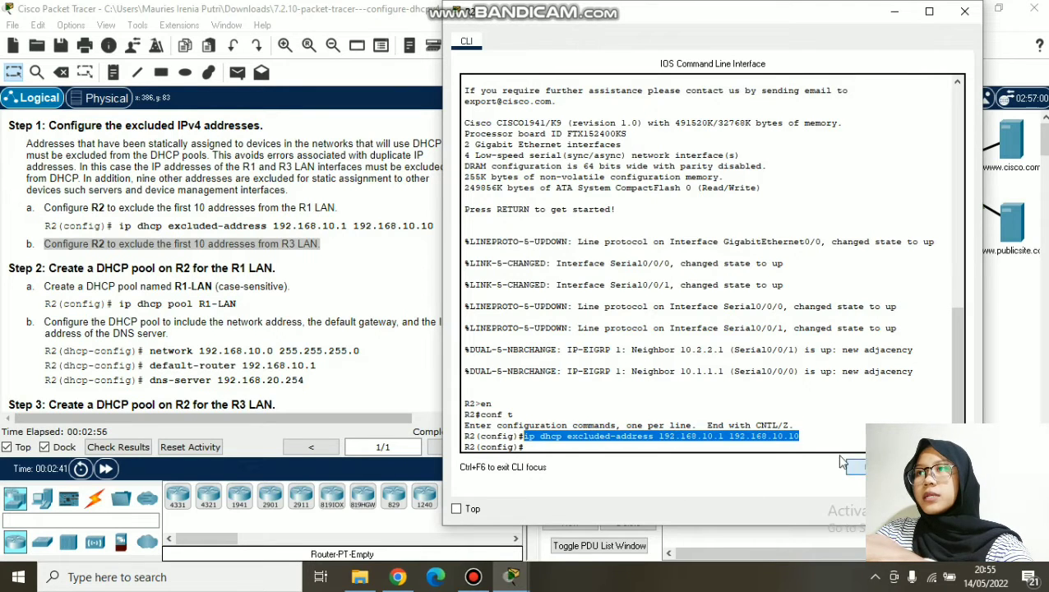
{"action": "right_click", "coordinate": [802, 441]}
{"action": "left_click", "coordinate": [820, 477]}
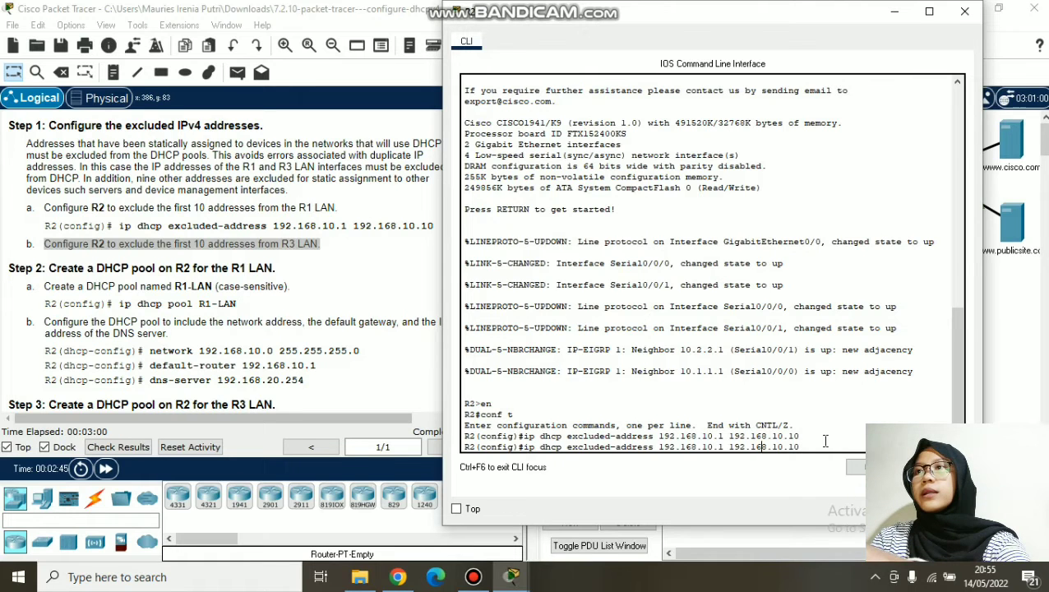
Edit the pasted command to exclude 192.168.30.1 through 192.168.30.10 for the R3 LAN and run it
{"action": "key", "text": "BackSpace"}
{"action": "type", "text": "3"}
{"action": "key", "text": "Left"}
{"action": "key", "text": "Left"}
{"action": "key", "text": "Left"}
{"action": "key", "text": "Left"}
{"action": "key", "text": "Left"}
{"action": "key", "text": "Left"}
{"action": "key", "text": "Left"}
{"action": "key", "text": "Left"}
{"action": "key", "text": "Left"}
{"action": "key", "text": "Left"}
{"action": "key", "text": "Left"}
{"action": "key", "text": "Left"}
{"action": "key", "text": "Left"}
{"action": "key", "text": "BackSpace"}
{"action": "type", "text": "3"}
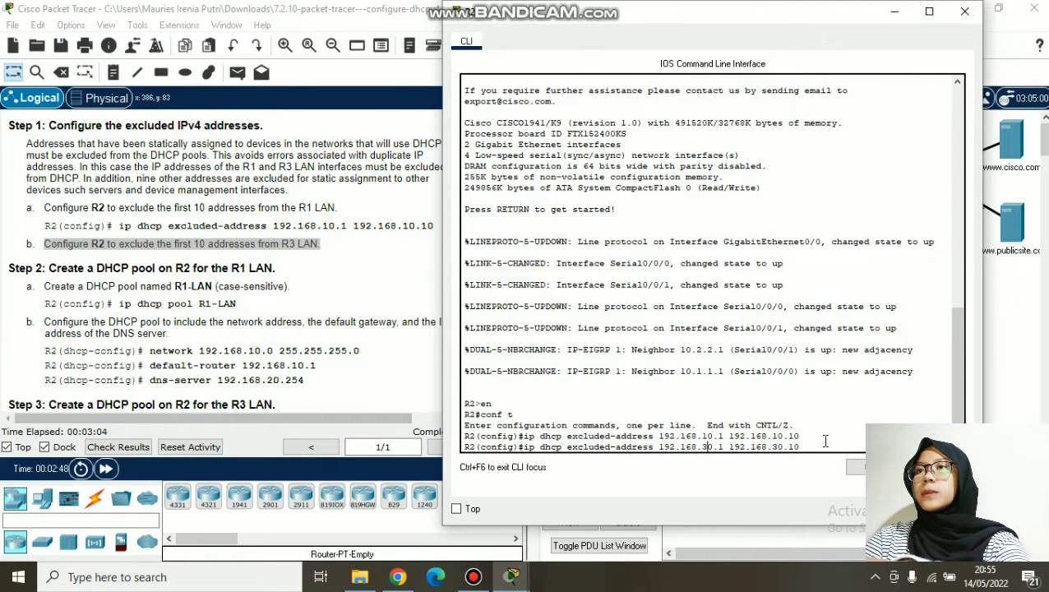
{"action": "key", "text": "Return"}
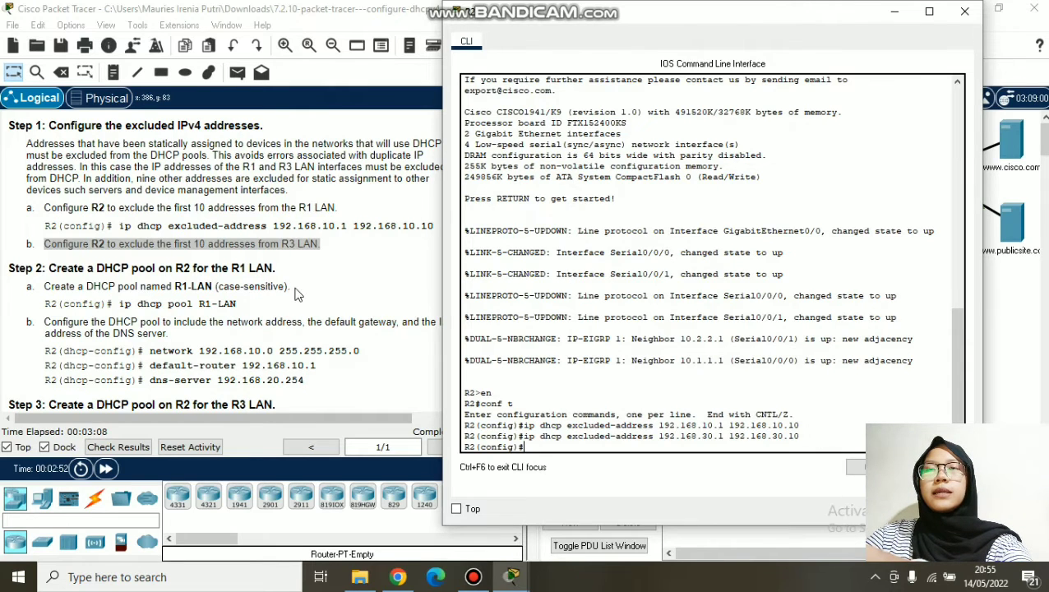
Following Step 2a of the instructions, create a DHCP pool named R1-LAN on R2
{"action": "left_click", "coordinate": [70, 286]}
{"action": "scroll", "coordinate": [65, 272], "scroll_direction": "down", "scroll_amount": 3}
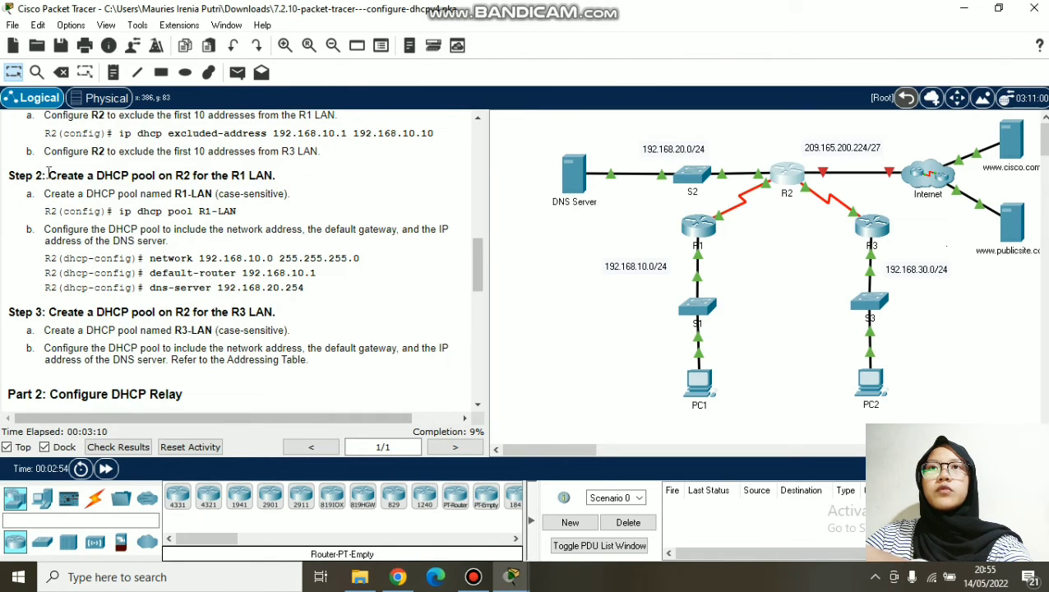
{"action": "left_click_drag", "start_coordinate": [51, 175], "coordinate": [301, 185]}
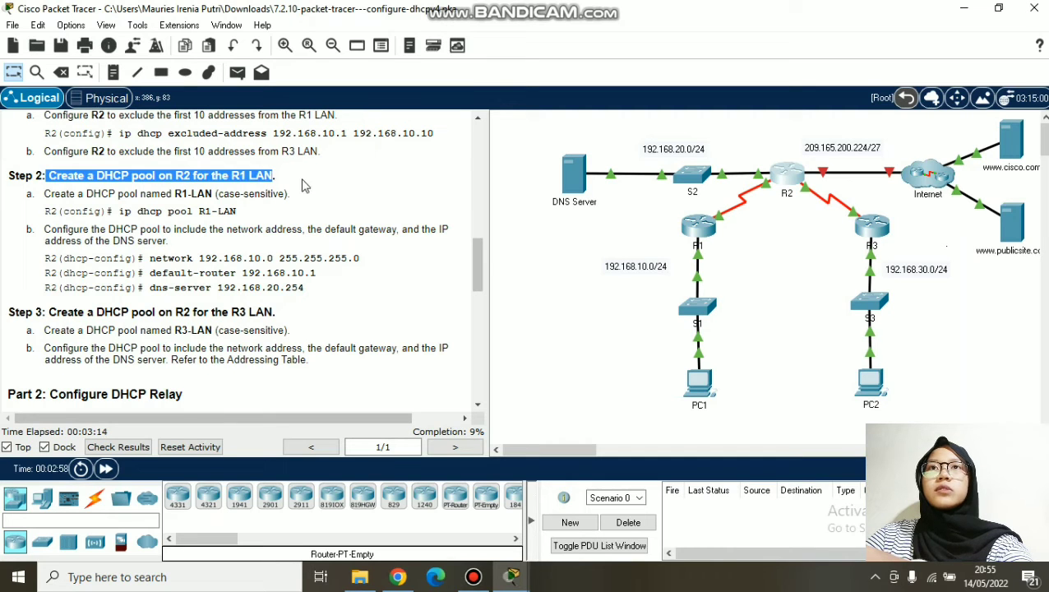
{"action": "left_click_drag", "start_coordinate": [45, 193], "coordinate": [237, 212]}
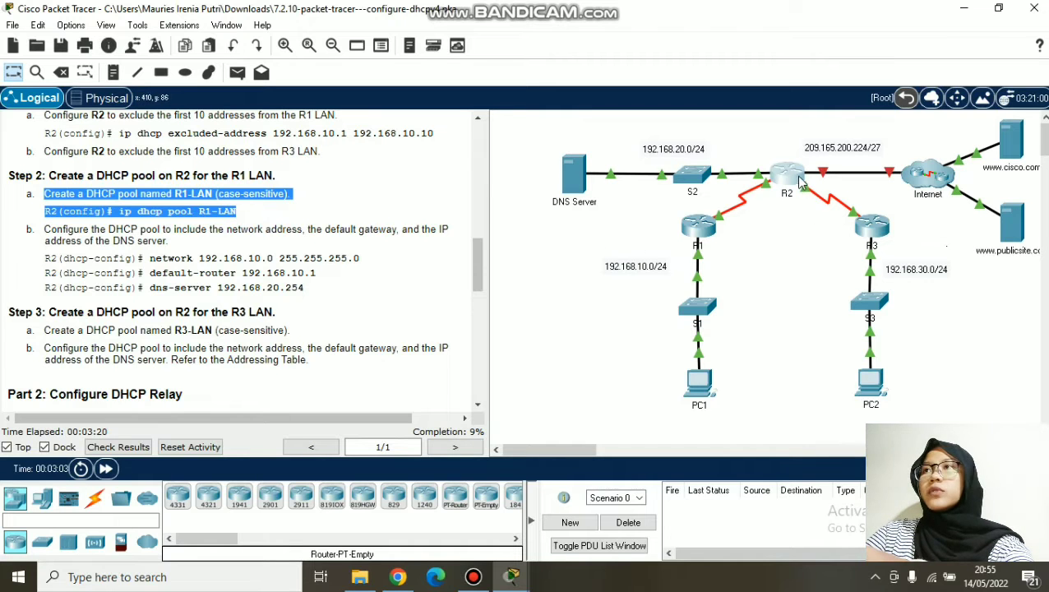
{"action": "left_click", "coordinate": [802, 181]}
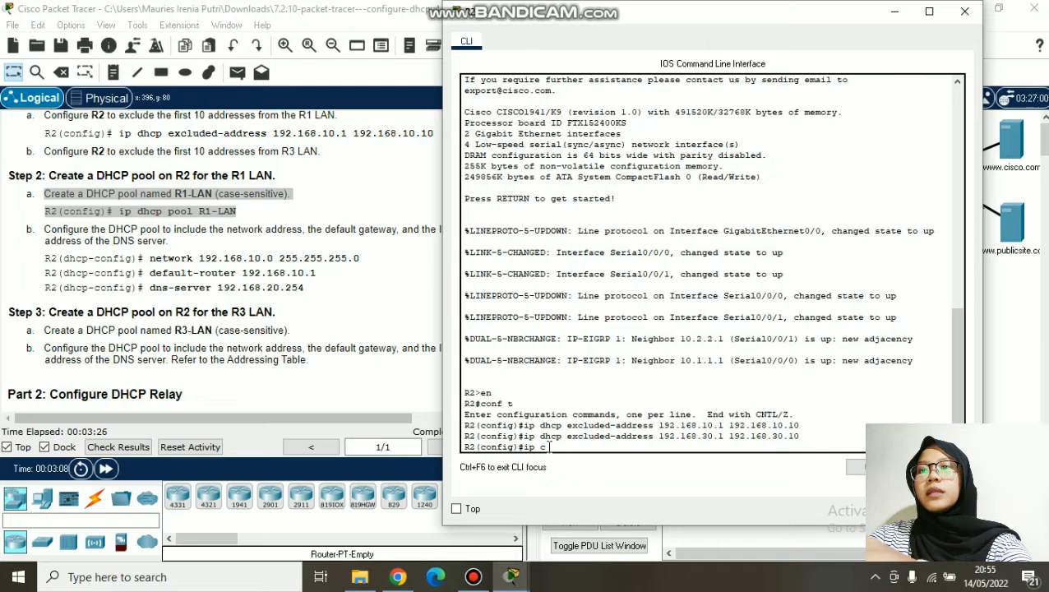
{"action": "type", "text": "hcp pool R1-L"}
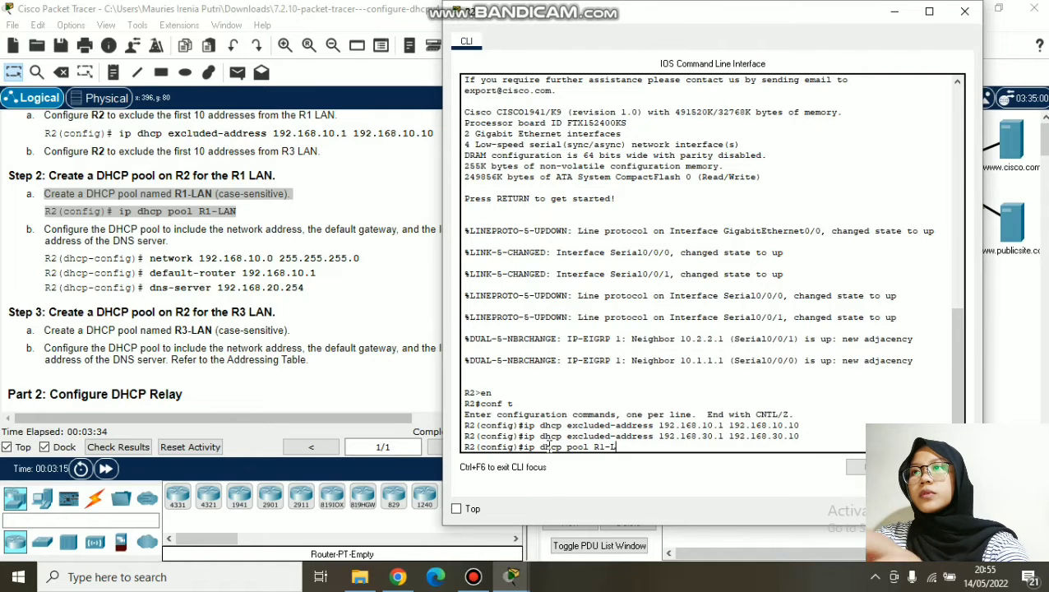
{"action": "type", "text": "AN"}
{"action": "key", "text": "Return"}
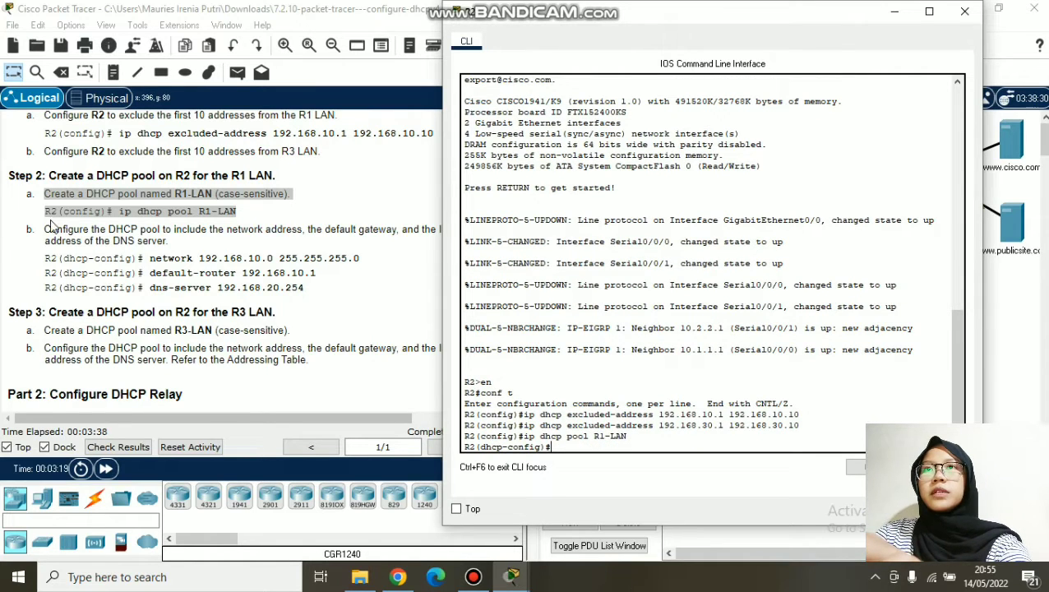
Following Step 2b of the instructions, set the R1-LAN pool's network on R2 to 192.168.10.0 255.255.255.0
{"action": "left_click_drag", "start_coordinate": [45, 230], "coordinate": [450, 243]}
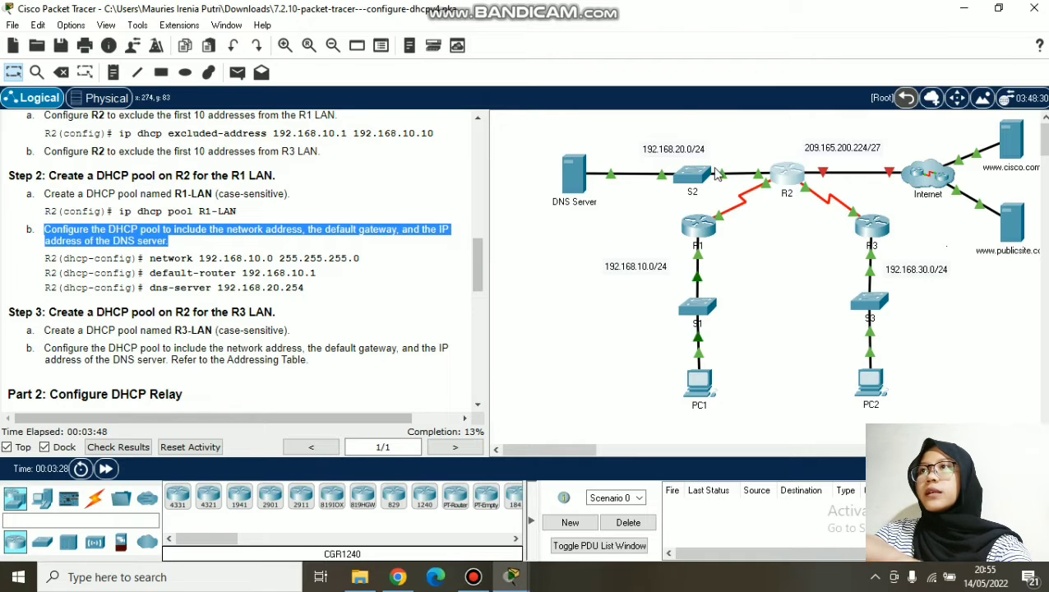
{"action": "left_click", "coordinate": [787, 174]}
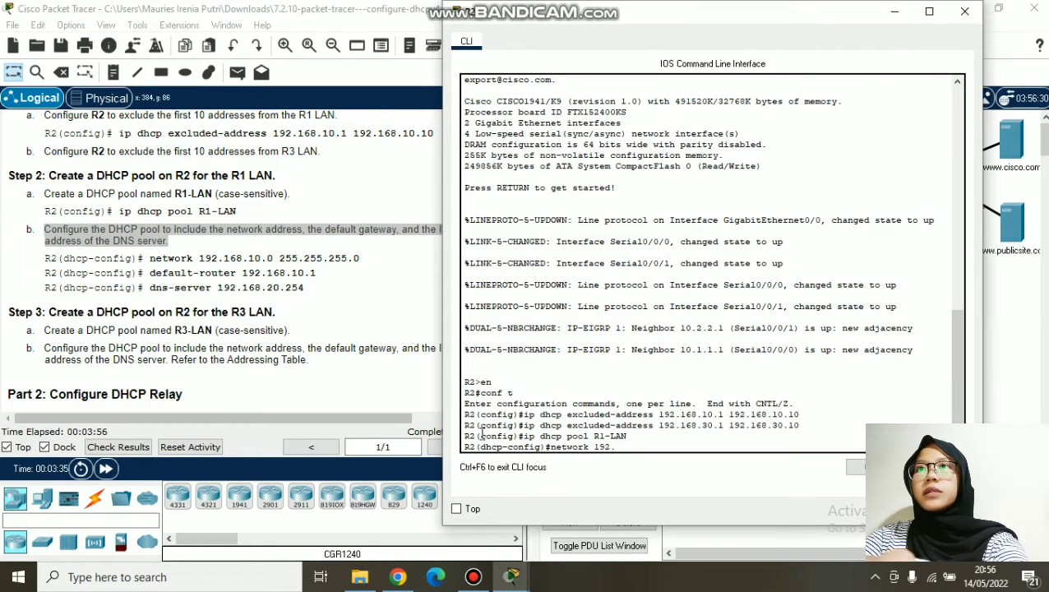
{"action": "type", "text": ".10"}
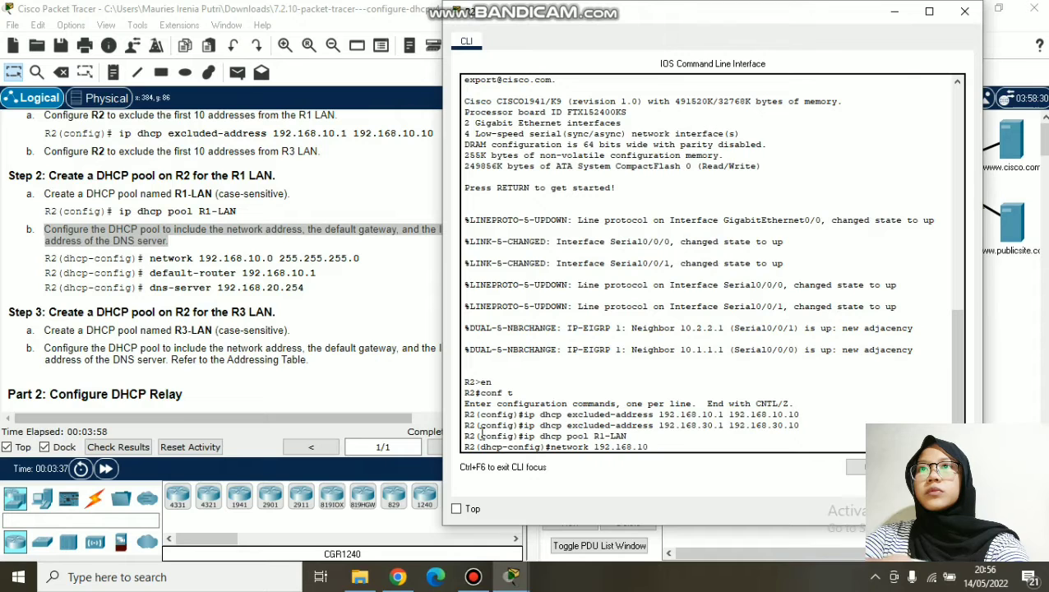
{"action": "type", "text": "0"}
{"action": "key", "text": "BackSpace"}
{"action": "type", "text": "."}
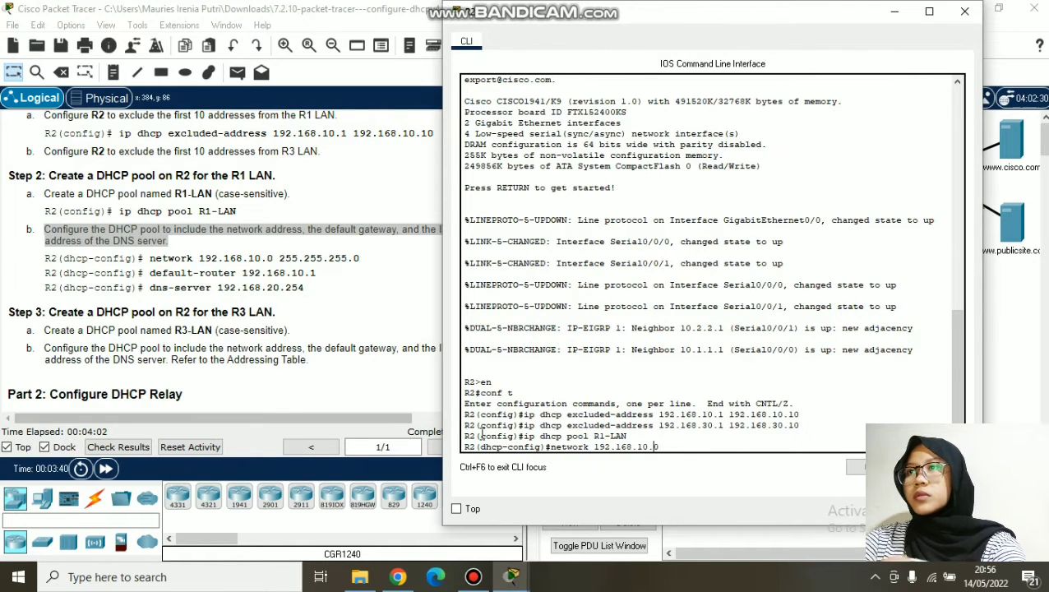
{"action": "type", "text": "0 255.2"}
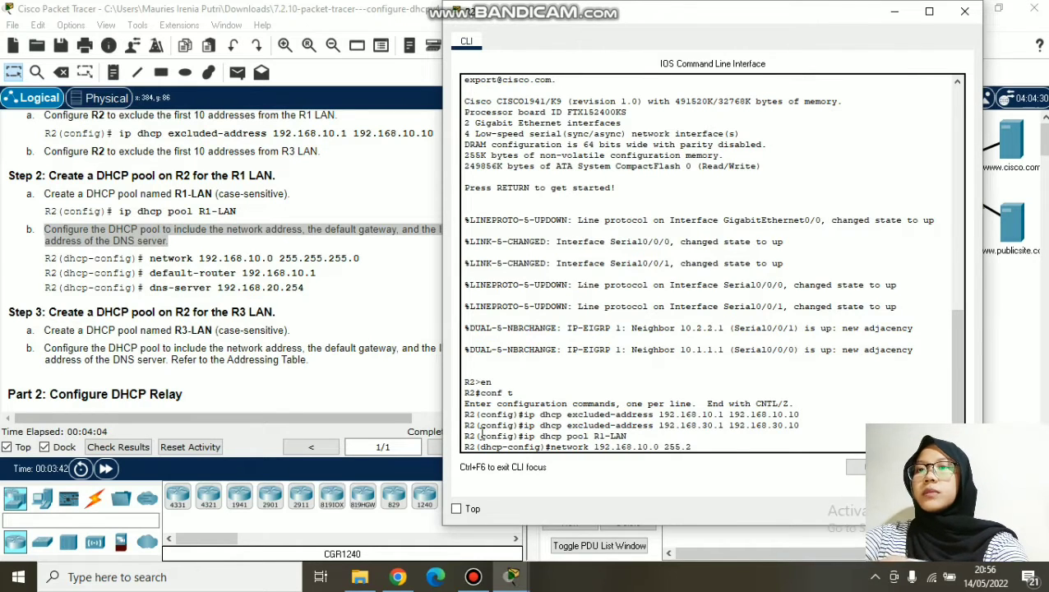
{"action": "type", "text": "55.255.0"}
{"action": "key", "text": "Return"}
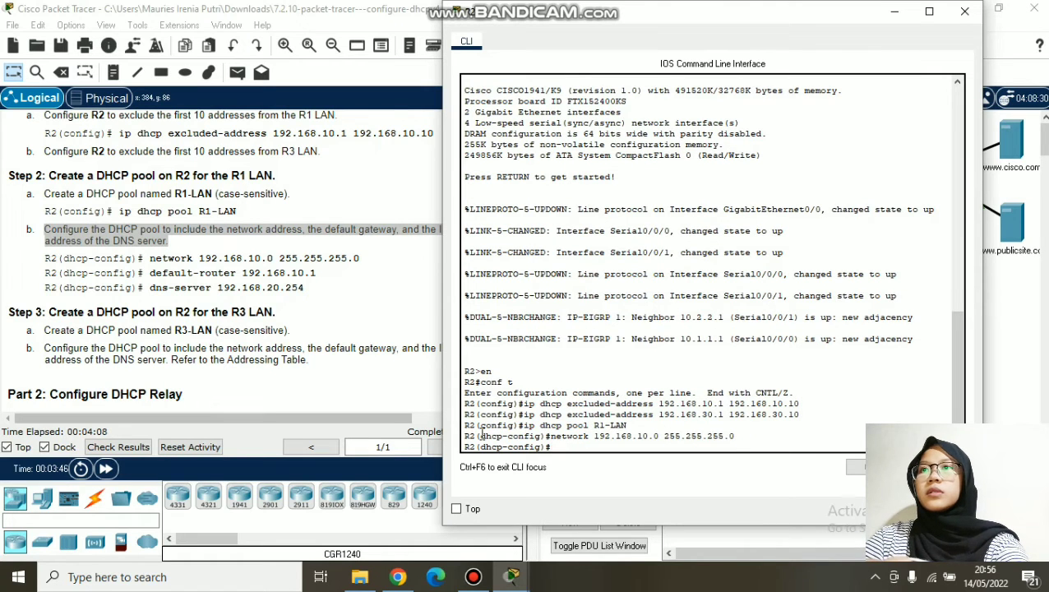
Set the R1-LAN pool's default router to 192.168.10.1 and its DNS server to 192.168.20.254
{"action": "type", "text": "default"}
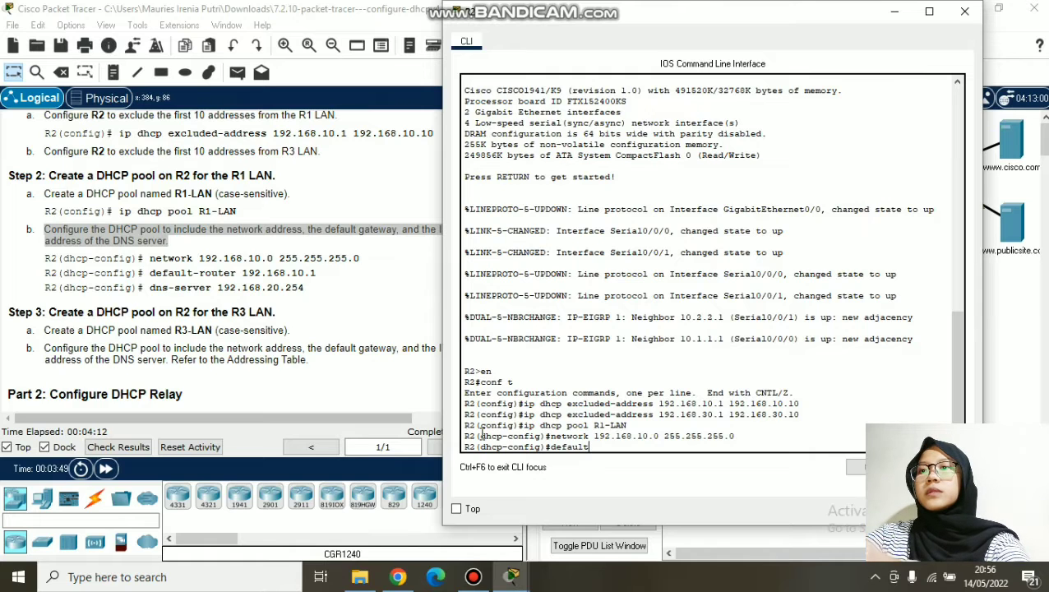
{"action": "type", "text": "-route"}
{"action": "key", "text": "BackSpace"}
{"action": "key", "text": "BackSpace"}
{"action": "type", "text": "uter"}
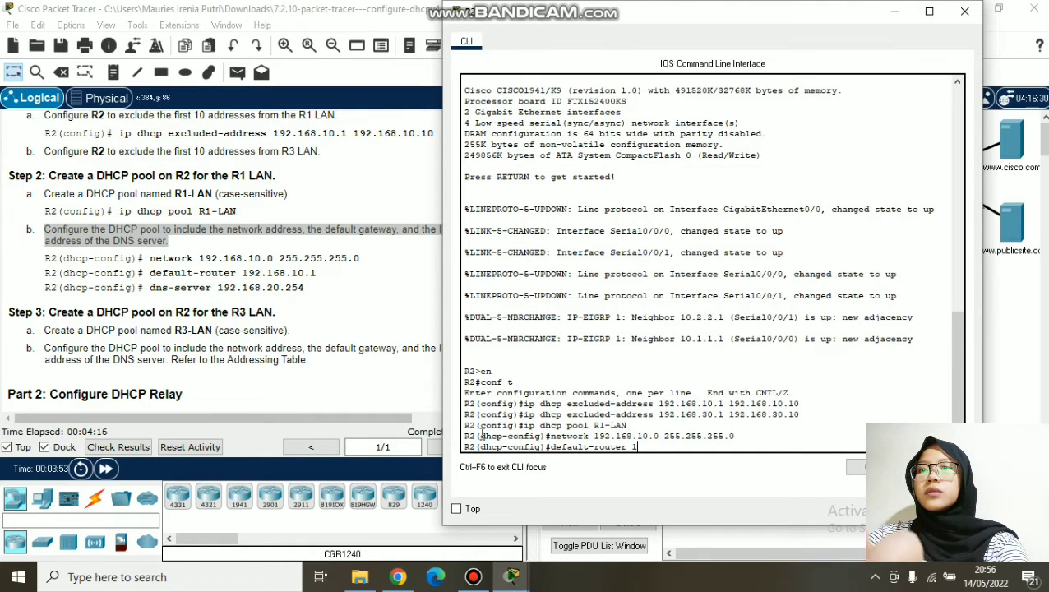
{"action": "type", "text": " 192."}
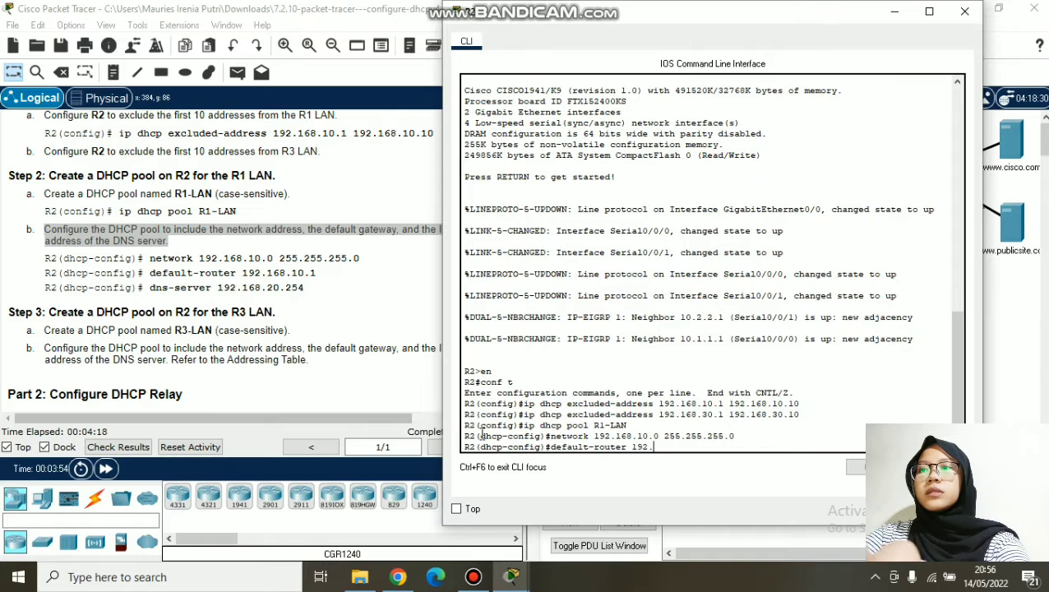
{"action": "type", "text": "168.10"}
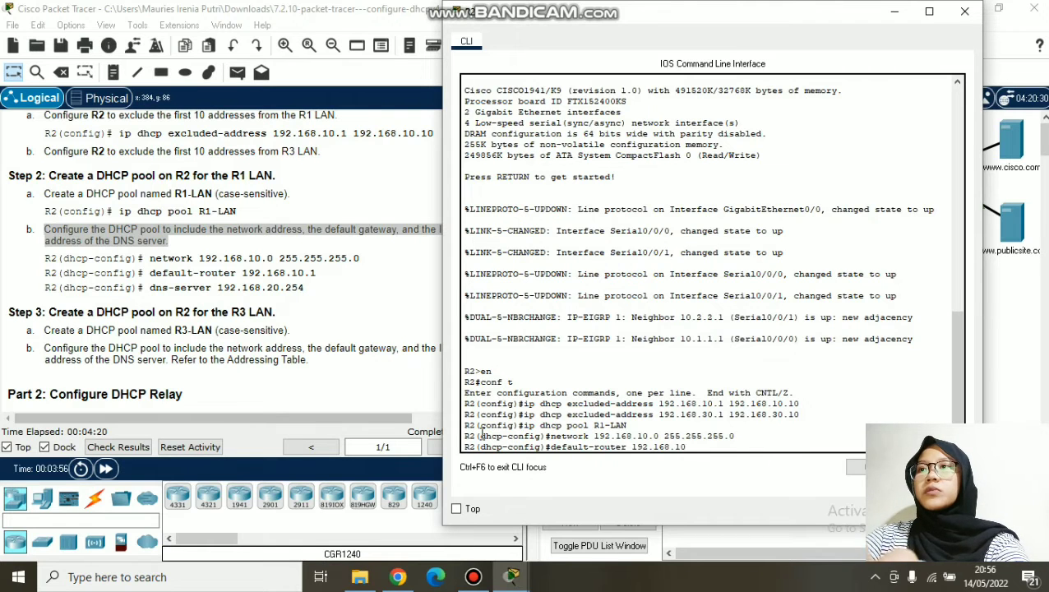
{"action": "type", "text": ".1"}
{"action": "key", "text": "Return"}
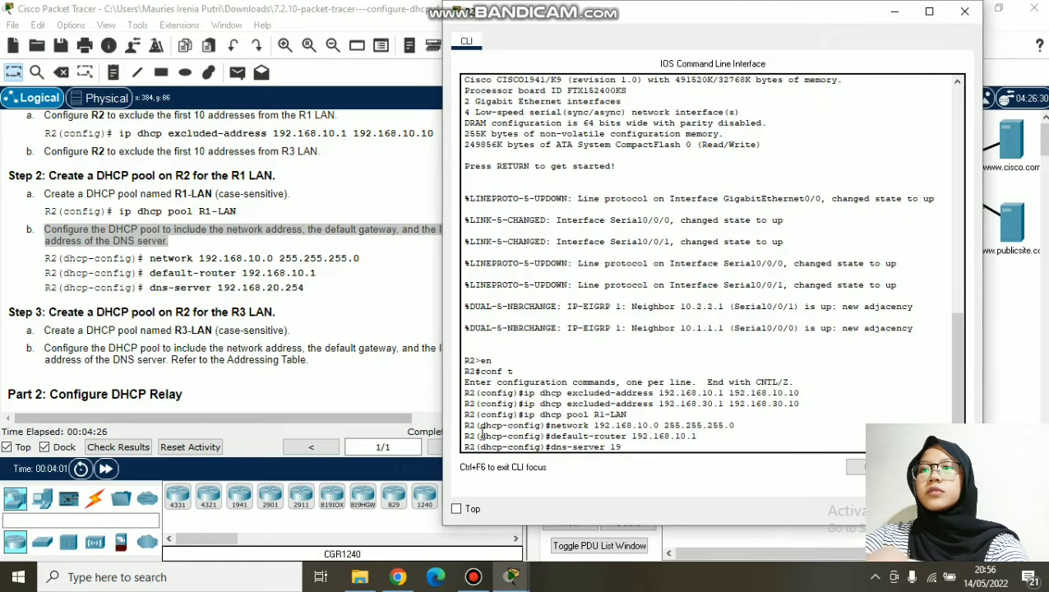
{"action": "type", "text": "dns-server 192.168.20.254"}
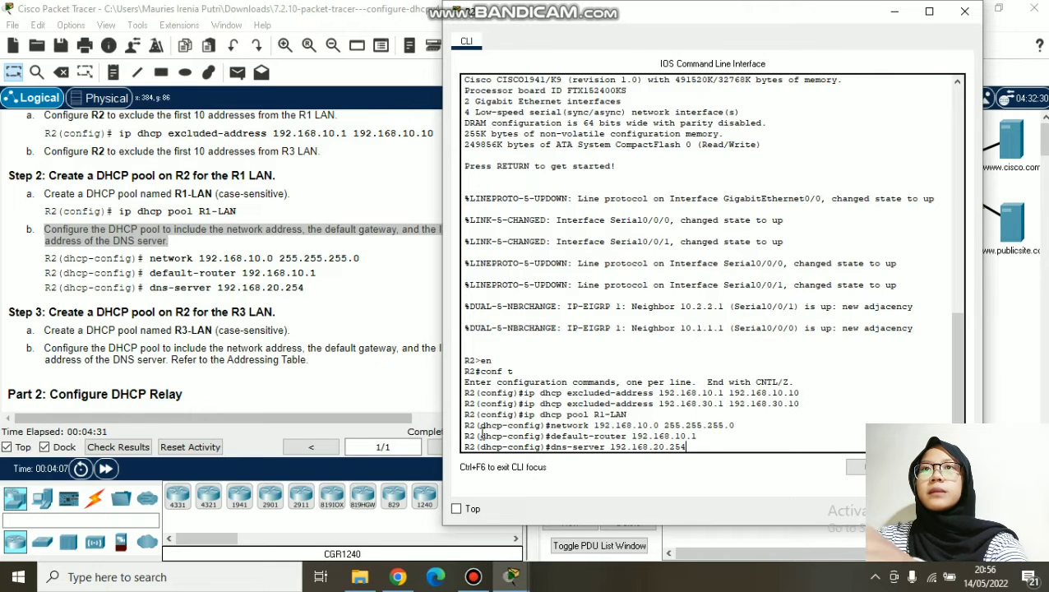
{"action": "key", "text": "Return"}
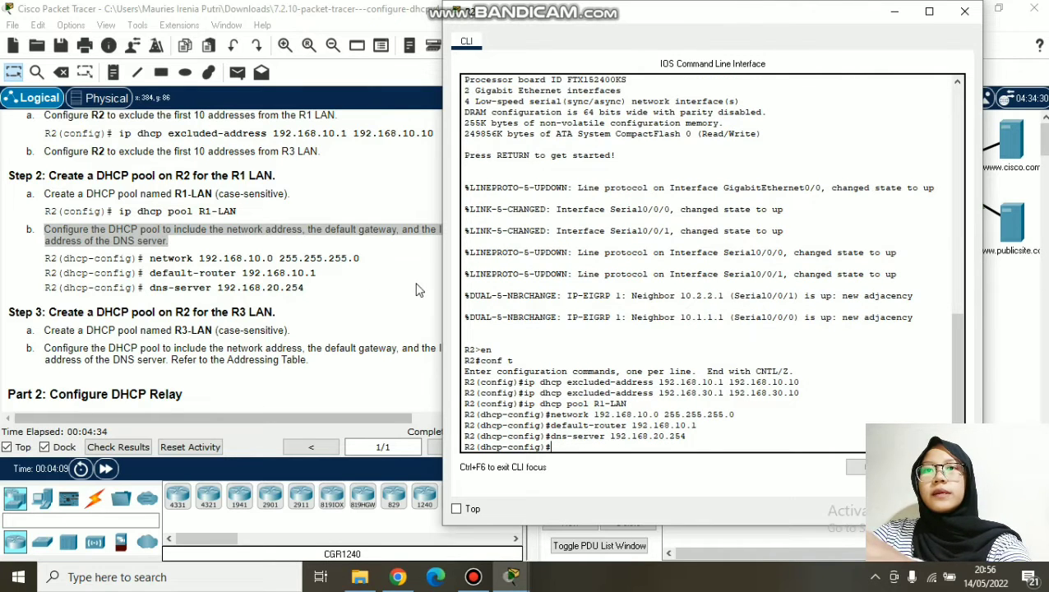
Following Step 3a of the instructions, create a DHCP pool named R3-LAN on R2 from a copy of the R1-LAN pool command
{"action": "scroll", "coordinate": [99, 303], "scroll_direction": "down", "scroll_amount": 3}
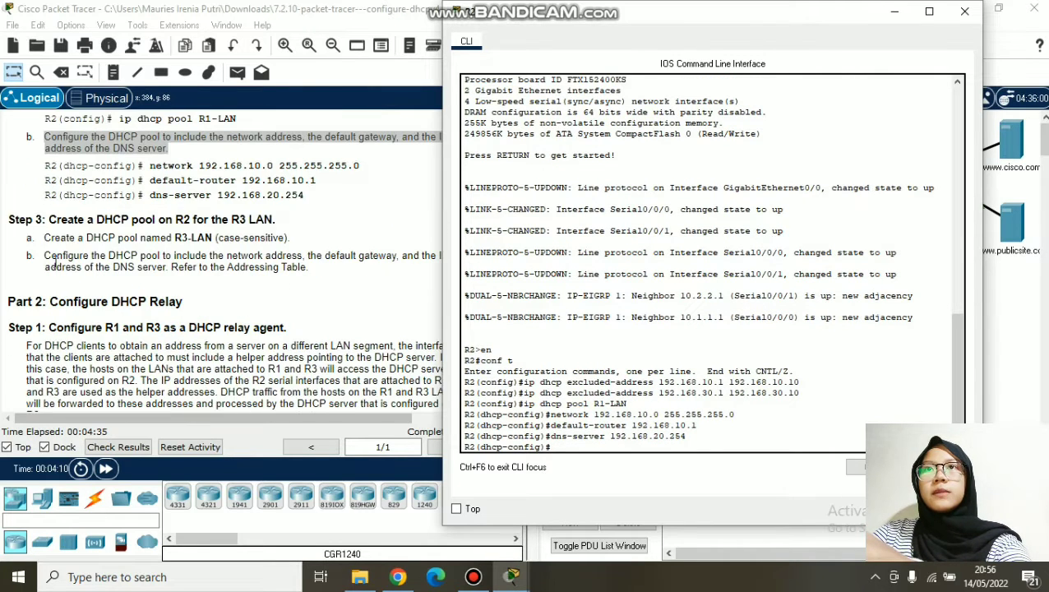
{"action": "left_click", "coordinate": [13, 224]}
{"action": "left_click_drag", "start_coordinate": [10, 221], "coordinate": [291, 224]}
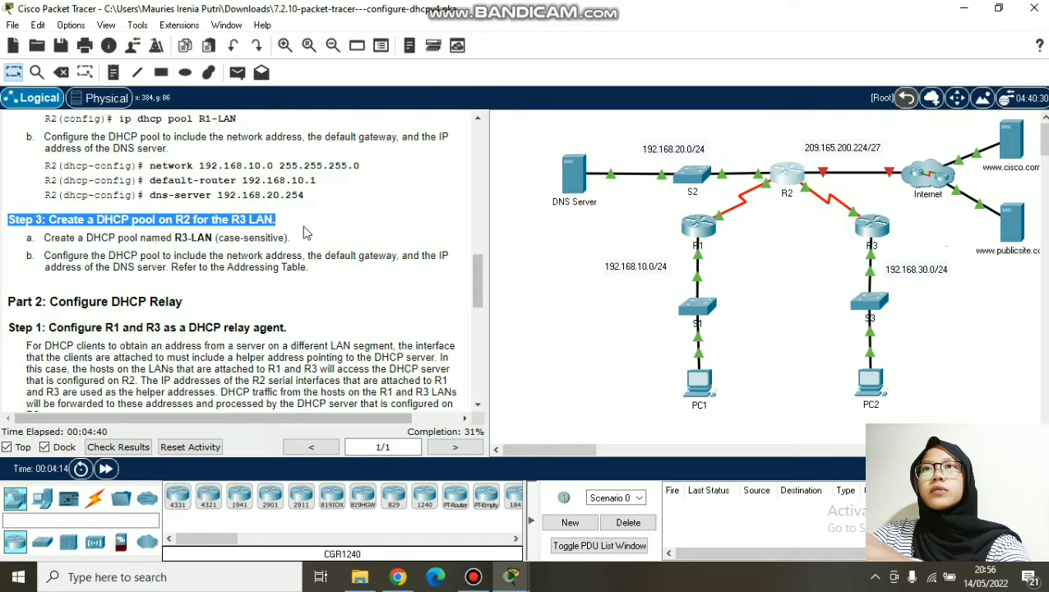
{"action": "left_click_drag", "start_coordinate": [43, 237], "coordinate": [310, 233]}
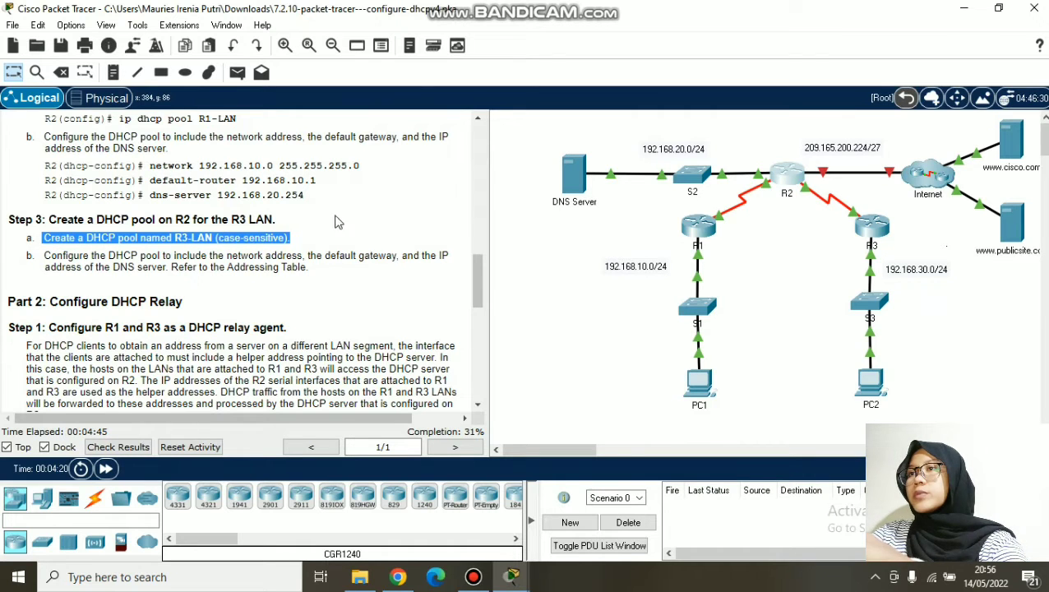
{"action": "left_click", "coordinate": [789, 175]}
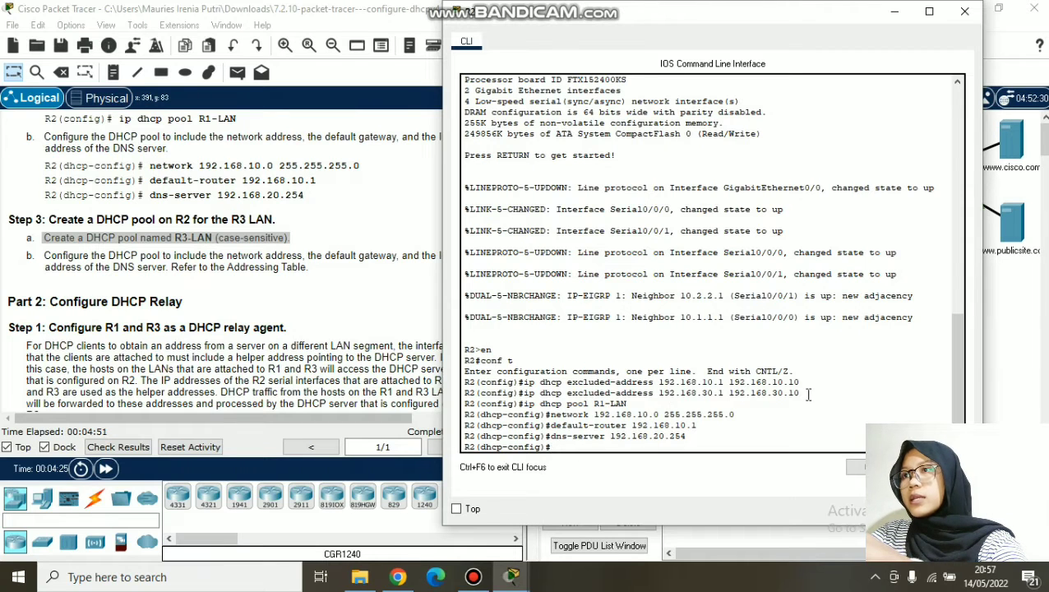
{"action": "mouse_move", "coordinate": [626, 405]}
{"action": "left_mouse_down"}
{"action": "mouse_move", "coordinate": [525, 404]}
{"action": "mouse_move", "coordinate": [629, 409]}
{"action": "left_mouse_up"}
{"action": "key", "text": "ctrl+c"}
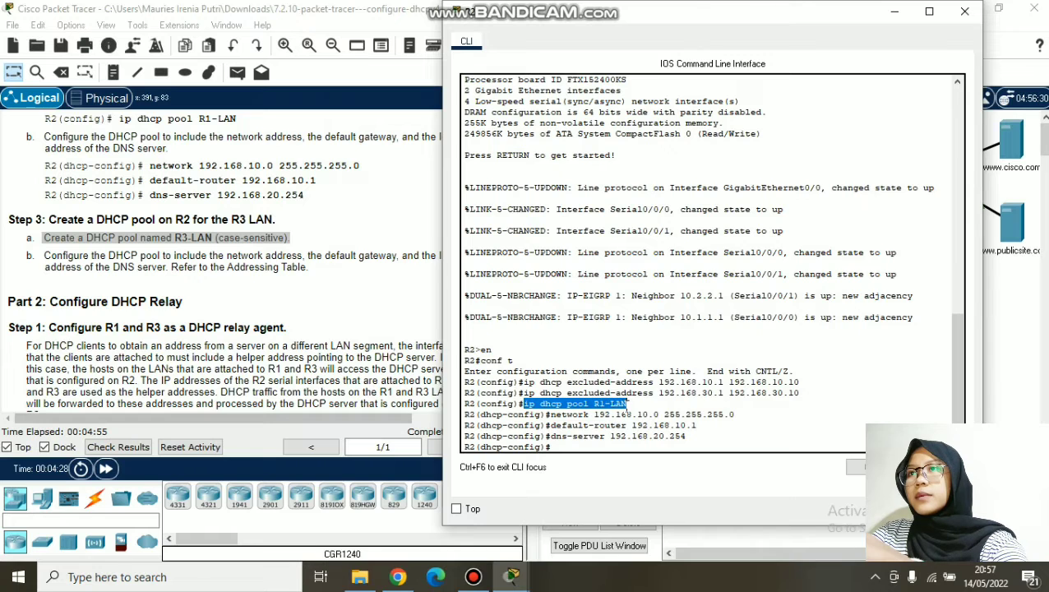
{"action": "right_click", "coordinate": [628, 408]}
{"action": "left_click", "coordinate": [646, 417]}
{"action": "right_click", "coordinate": [635, 450]}
{"action": "left_click", "coordinate": [666, 471]}
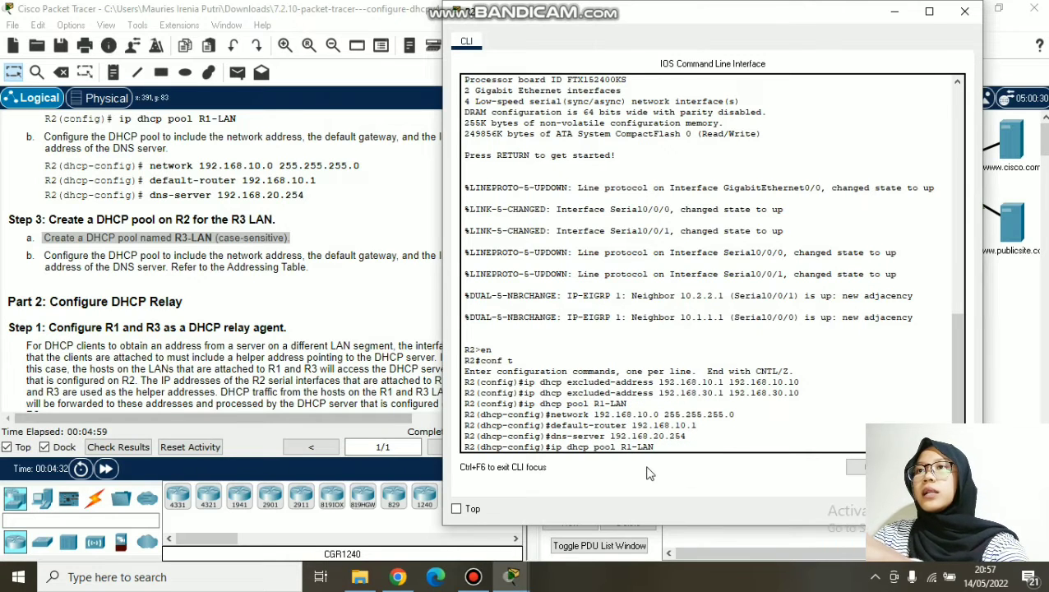
{"action": "key", "text": "Return"}
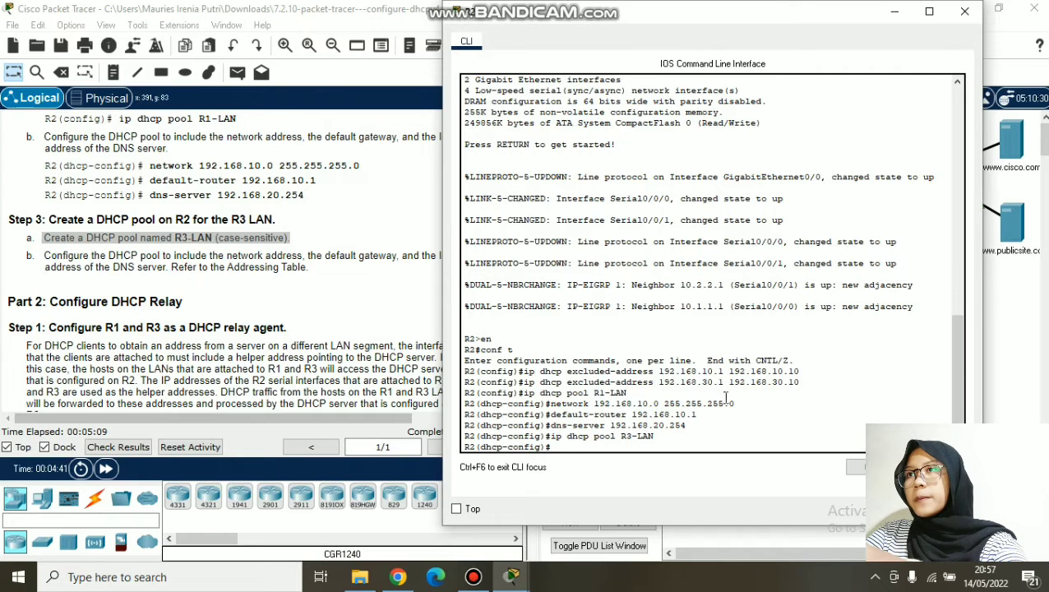
Reuse the R1-LAN network command to set the R3-LAN pool's network to 192.168.30.0 255.255.255.0
{"action": "left_click_drag", "start_coordinate": [742, 403], "coordinate": [551, 400]}
{"action": "key", "text": "ctrl+c"}
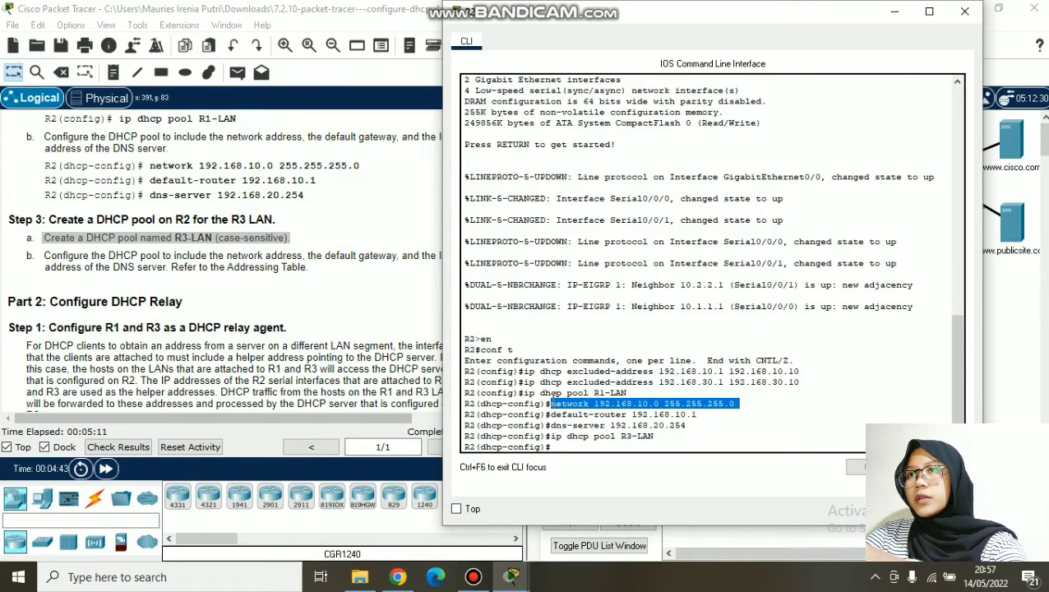
{"action": "right_click", "coordinate": [569, 404]}
{"action": "left_click", "coordinate": [587, 413]}
{"action": "right_click", "coordinate": [592, 442]}
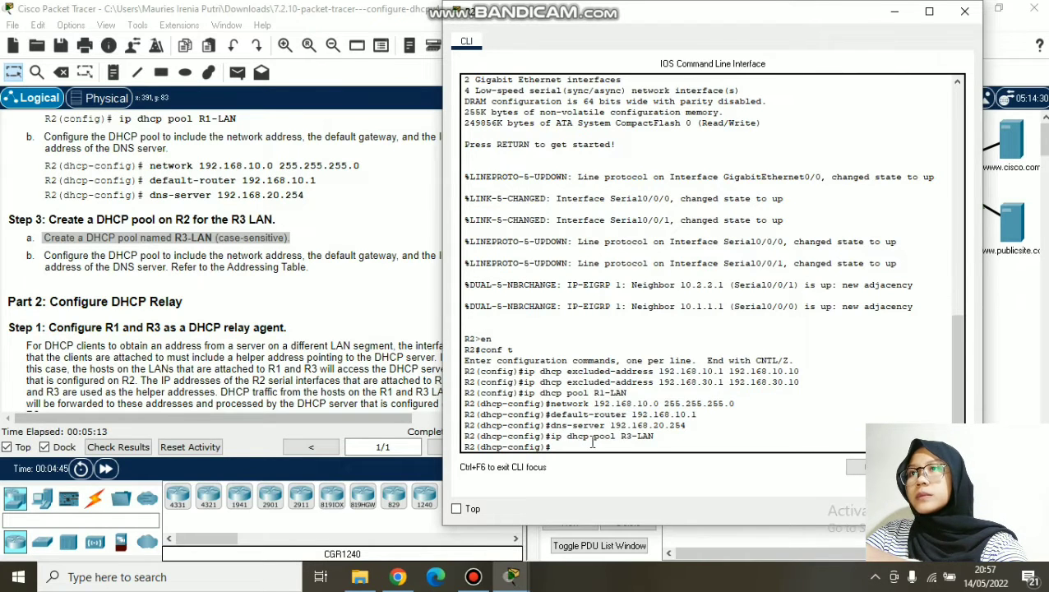
{"action": "left_click", "coordinate": [612, 465]}
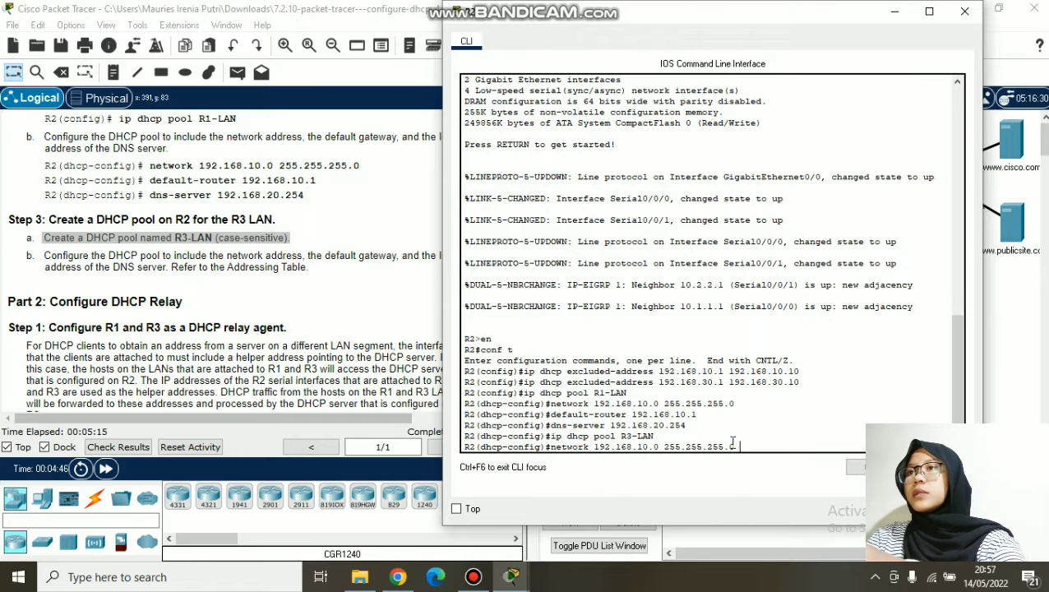
{"action": "key", "text": "Left"}
{"action": "key", "text": "Left"}
{"action": "key", "text": "Left"}
{"action": "key", "text": "BackSpace"}
{"action": "type", "text": "3"}
{"action": "key", "text": "Return"}
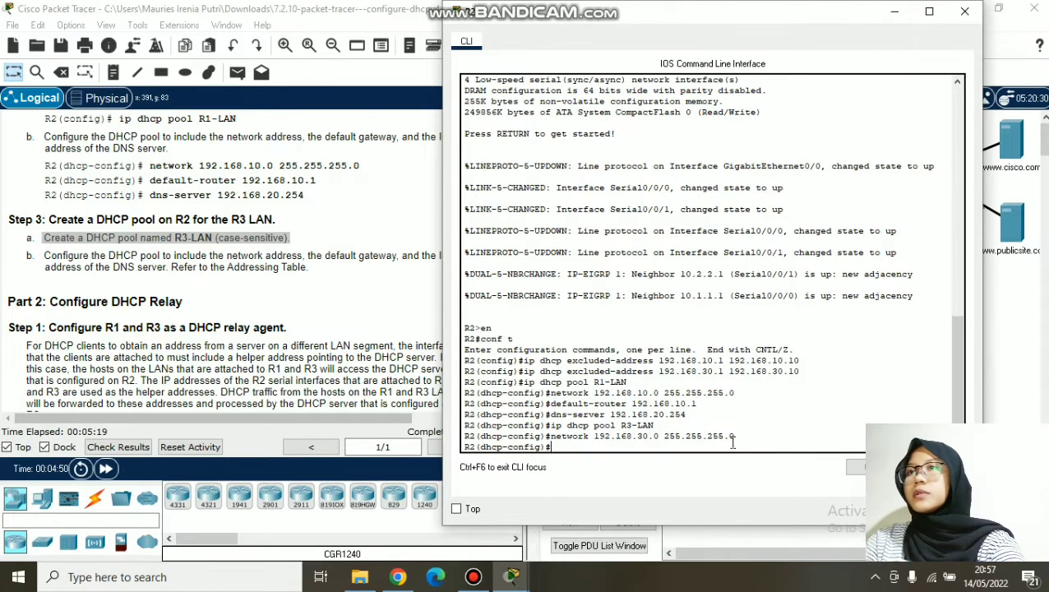
Copy the earlier default-router command, edit its address to 192.168.30.1, and run it for the R3-LAN pool
{"action": "left_click_drag", "start_coordinate": [698, 403], "coordinate": [550, 401]}
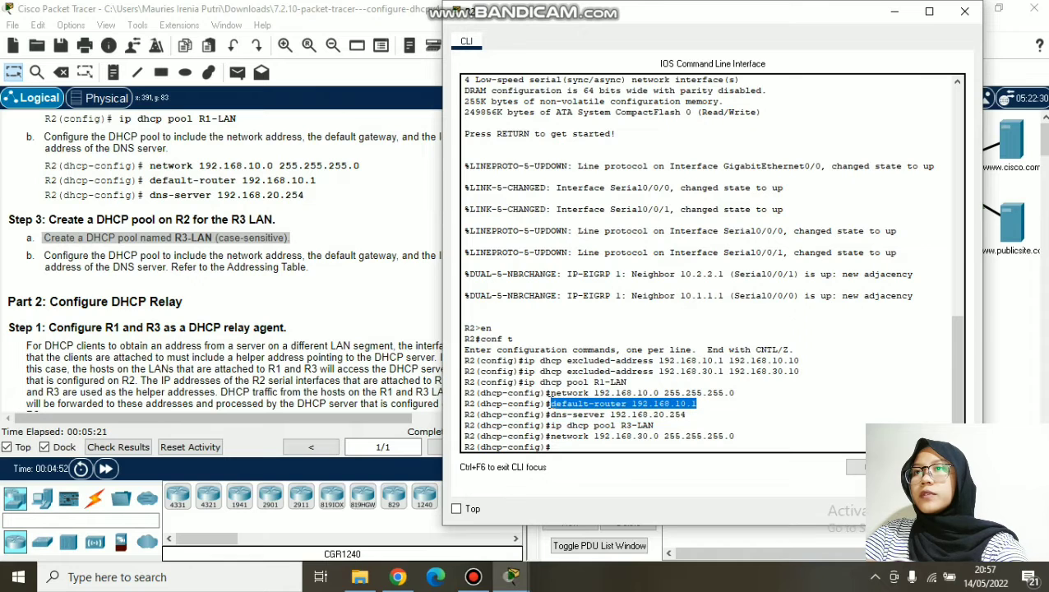
{"action": "right_click", "coordinate": [558, 401]}
{"action": "left_click", "coordinate": [573, 407]}
{"action": "left_click", "coordinate": [583, 446]}
{"action": "right_click", "coordinate": [583, 446]}
{"action": "left_click", "coordinate": [608, 485]}
{"action": "key", "text": "Left"}
{"action": "key", "text": "Left"}
{"action": "key", "text": "Left"}
{"action": "key", "text": "BackSpace"}
{"action": "type", "text": "3"}
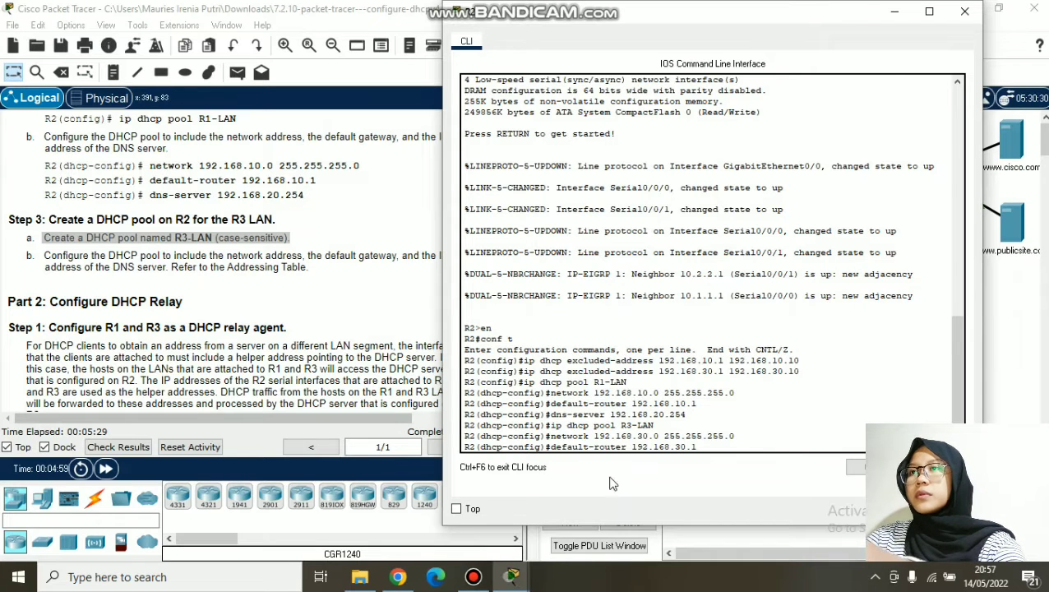
{"action": "key", "text": "Return"}
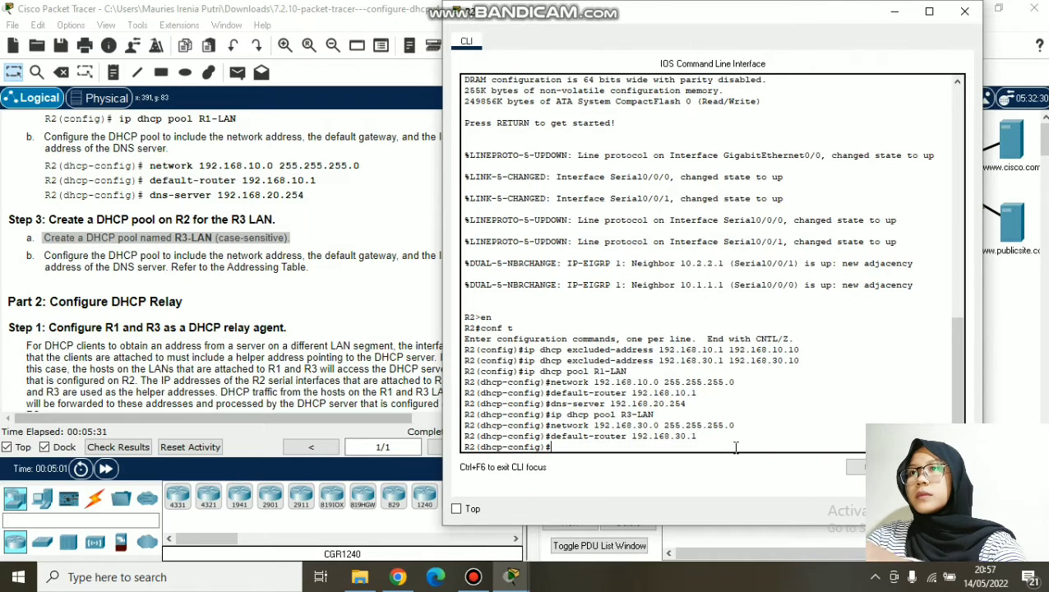
Set the R3-LAN pool's DNS server to 192.168.20.254 by running a copy of the earlier dns-server command
{"action": "left_click_drag", "start_coordinate": [689, 404], "coordinate": [551, 404]}
{"action": "right_click", "coordinate": [563, 408]}
{"action": "left_click", "coordinate": [578, 418]}
{"action": "left_click", "coordinate": [579, 447]}
{"action": "right_click", "coordinate": [579, 446]}
{"action": "left_click", "coordinate": [599, 472]}
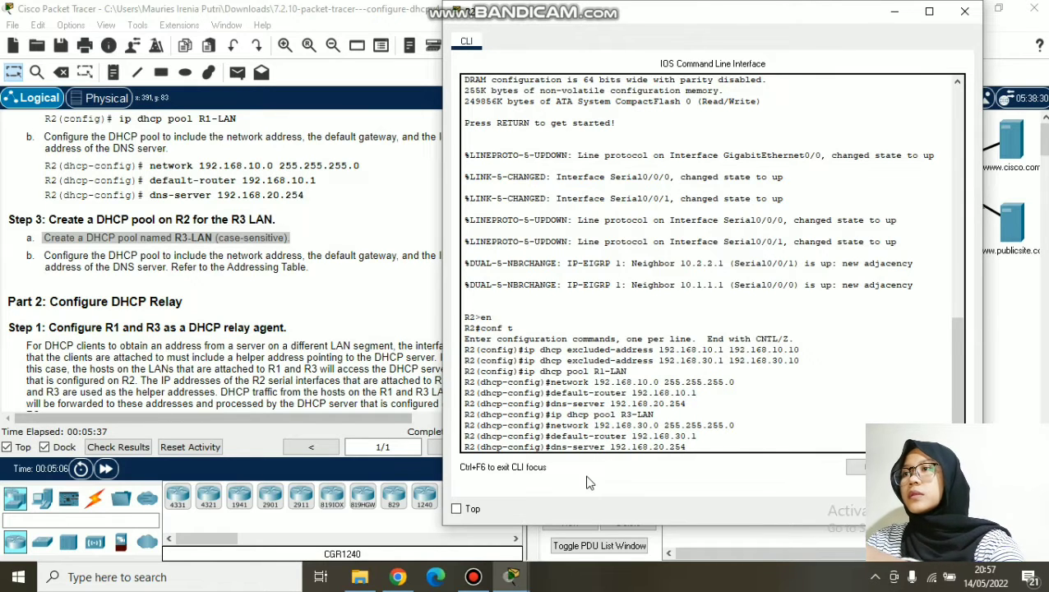
{"action": "key", "text": "Return"}
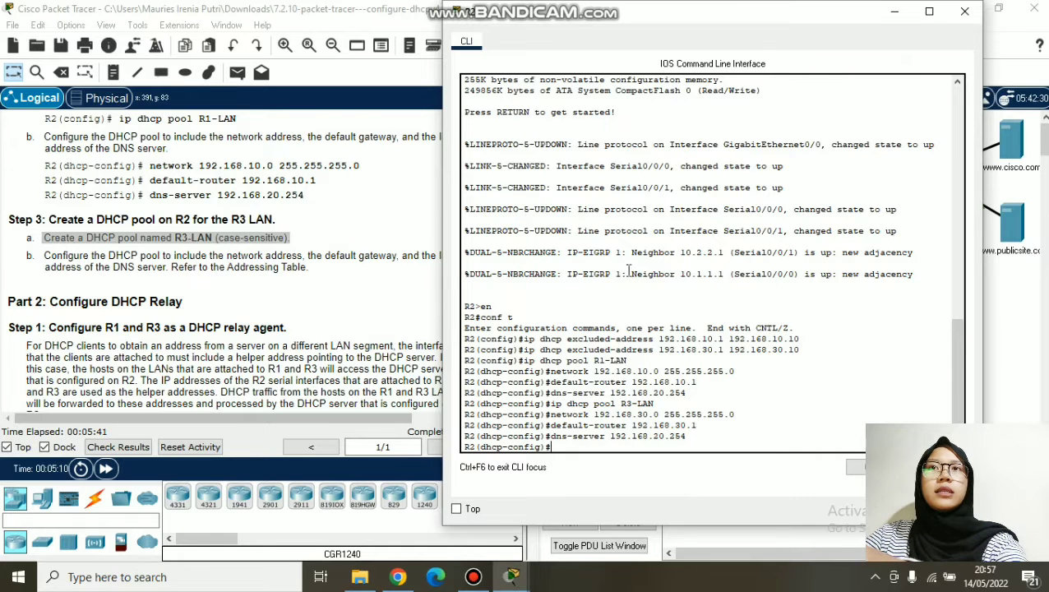
Highlight the R1 helper-address task in Part 2, Step 1a of the instructions, and open R1's command line
{"action": "scroll", "coordinate": [167, 303], "scroll_direction": "down", "scroll_amount": 1}
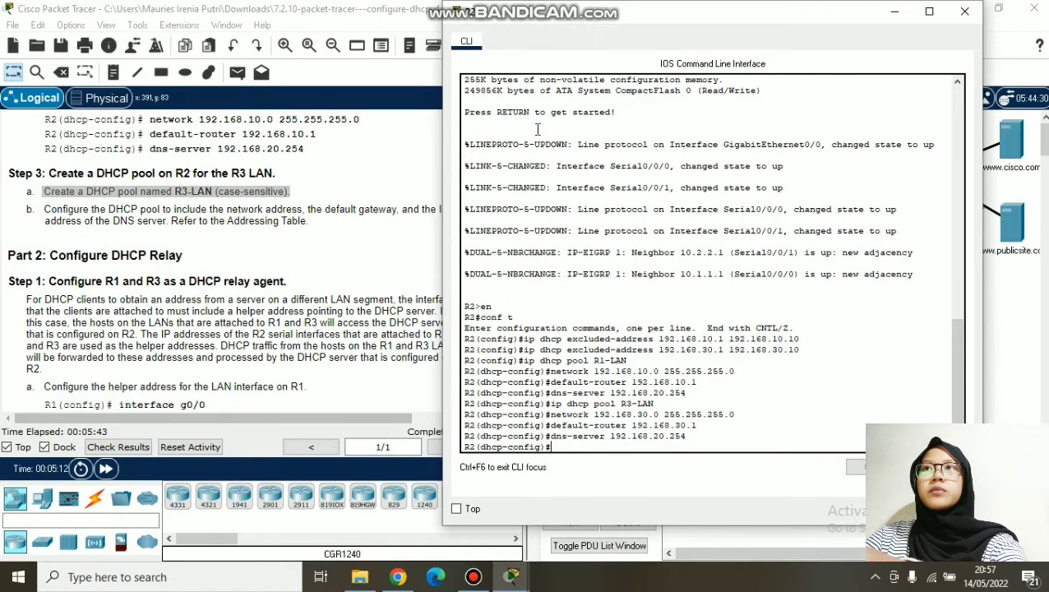
{"action": "left_click_drag", "start_coordinate": [591, 14], "coordinate": [680, 18]}
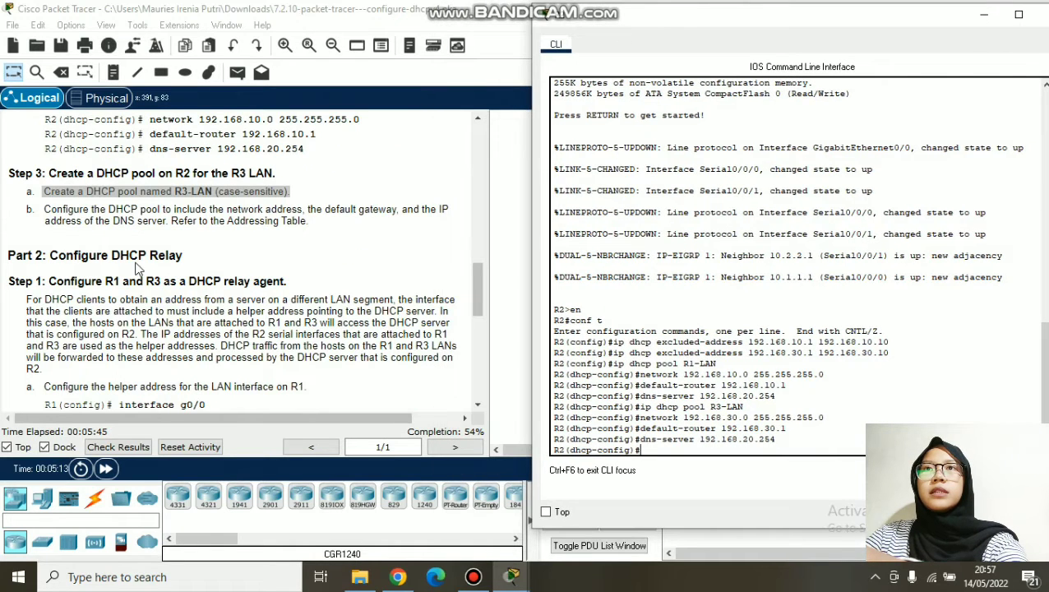
{"action": "scroll", "coordinate": [59, 299], "scroll_direction": "down", "scroll_amount": 1}
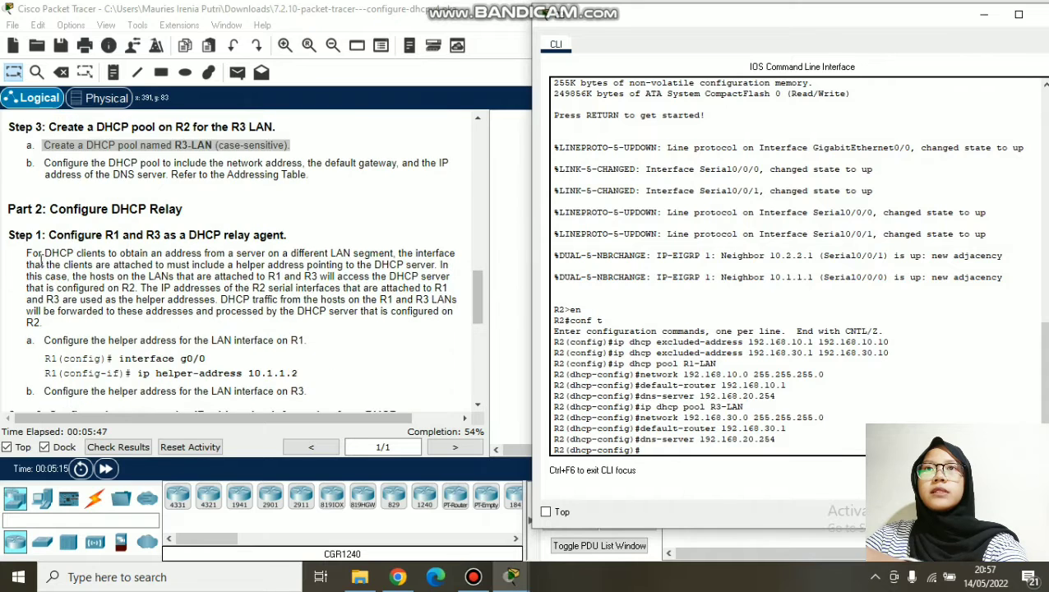
{"action": "scroll", "coordinate": [42, 239], "scroll_direction": "down", "scroll_amount": 1}
{"action": "left_click_drag", "start_coordinate": [51, 189], "coordinate": [289, 190]}
{"action": "scroll", "coordinate": [279, 249], "scroll_direction": "down", "scroll_amount": 1}
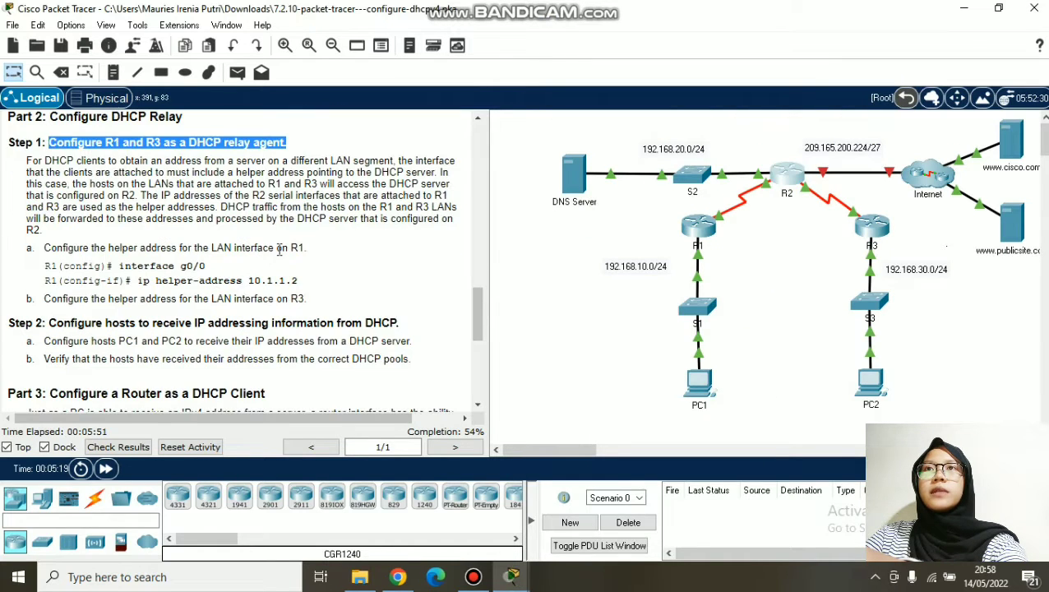
{"action": "left_click_drag", "start_coordinate": [41, 247], "coordinate": [308, 250]}
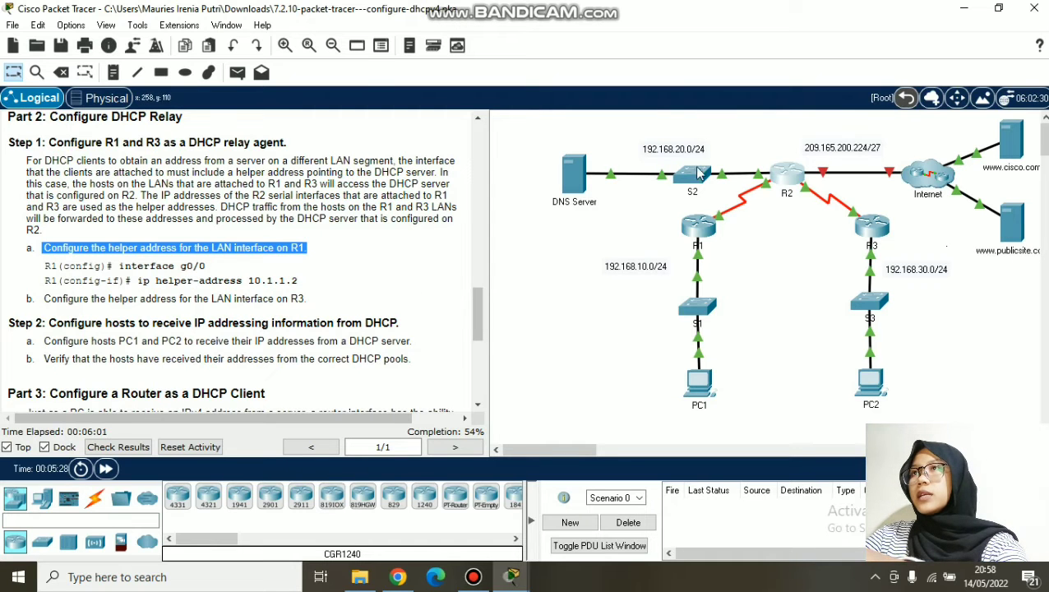
{"action": "left_click", "coordinate": [697, 230]}
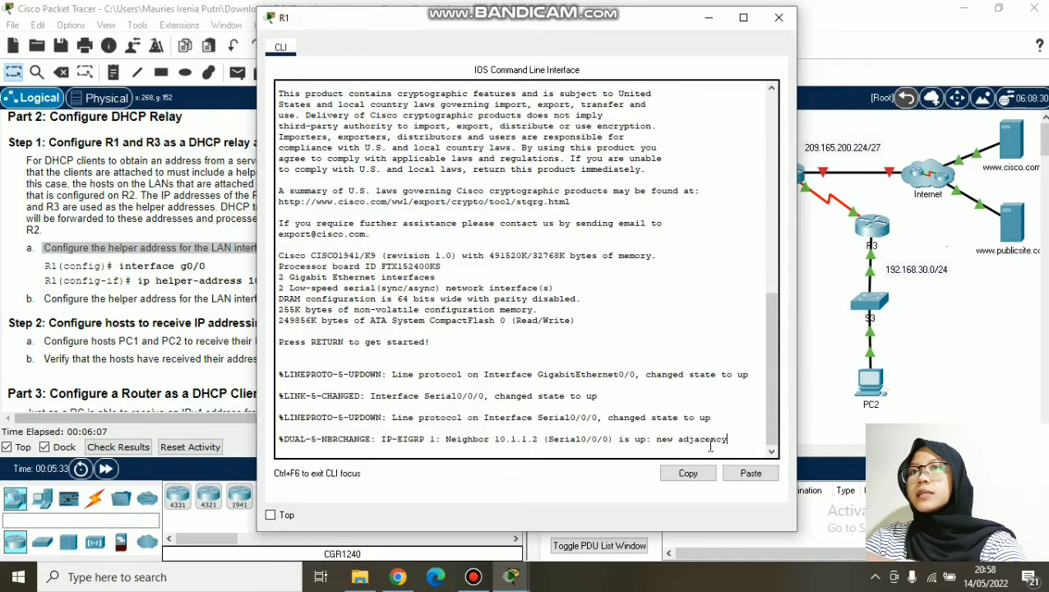
Enter privileged and global configuration mode on R1, and open interface g0/0 for configuration
{"action": "key", "text": "Return"}
{"action": "type", "text": "en"}
{"action": "key", "text": "Return"}
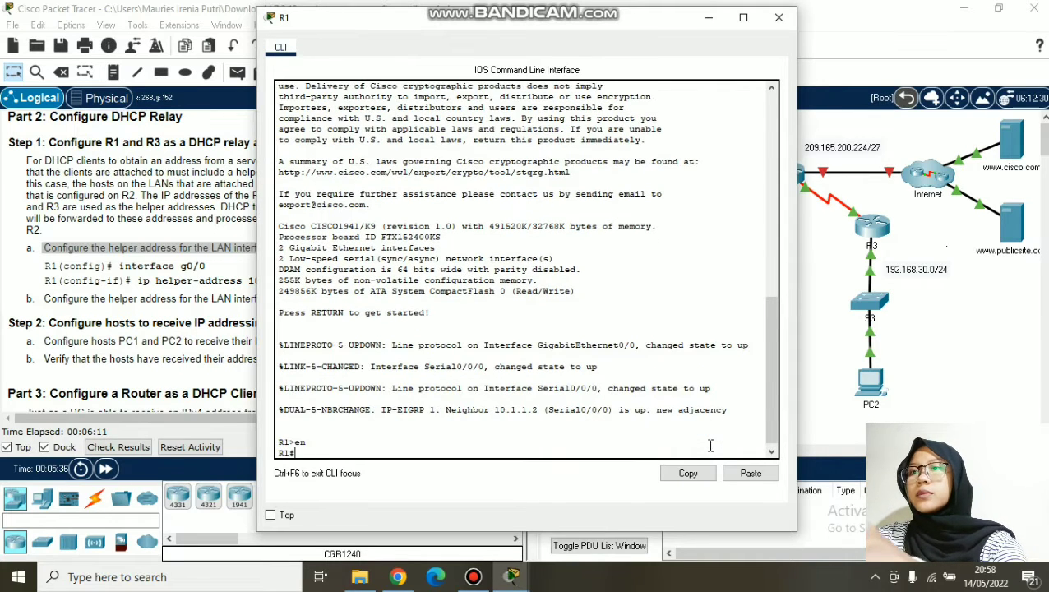
{"action": "type", "text": "conf t"}
{"action": "key", "text": "Return"}
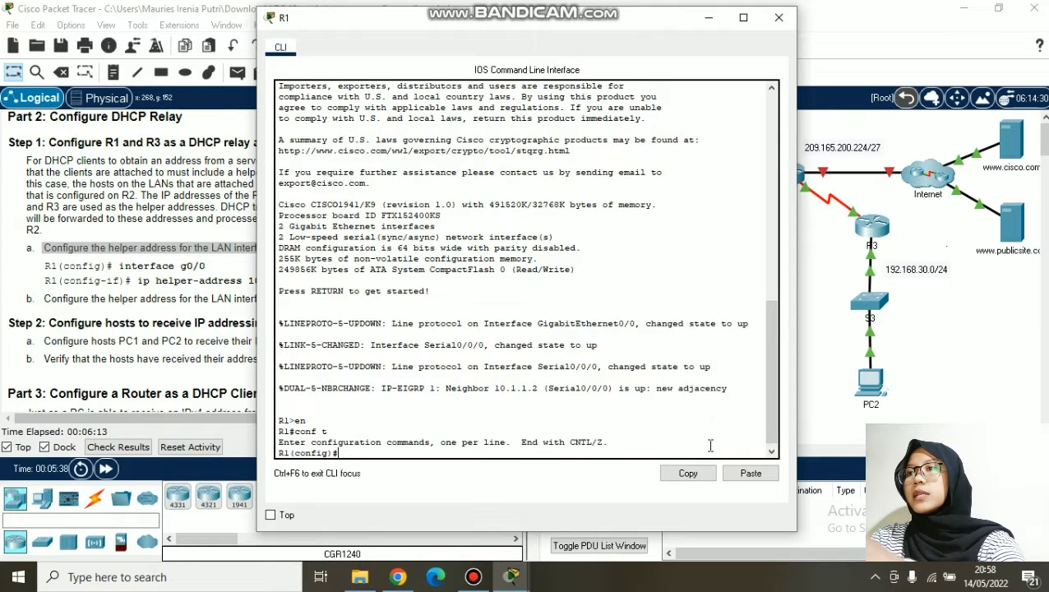
{"action": "type", "text": "int "}
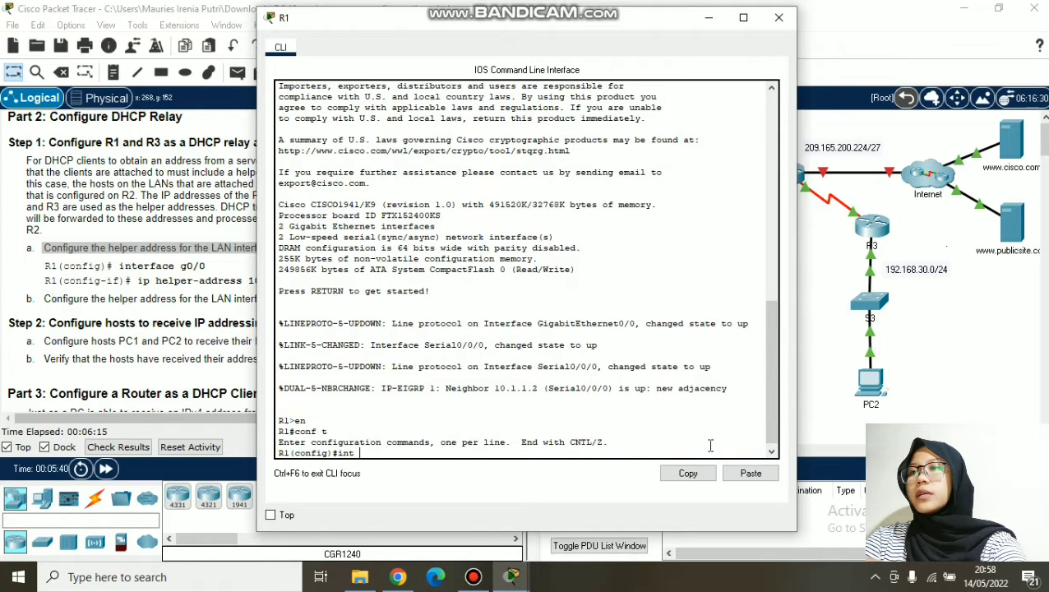
{"action": "type", "text": "g0/"}
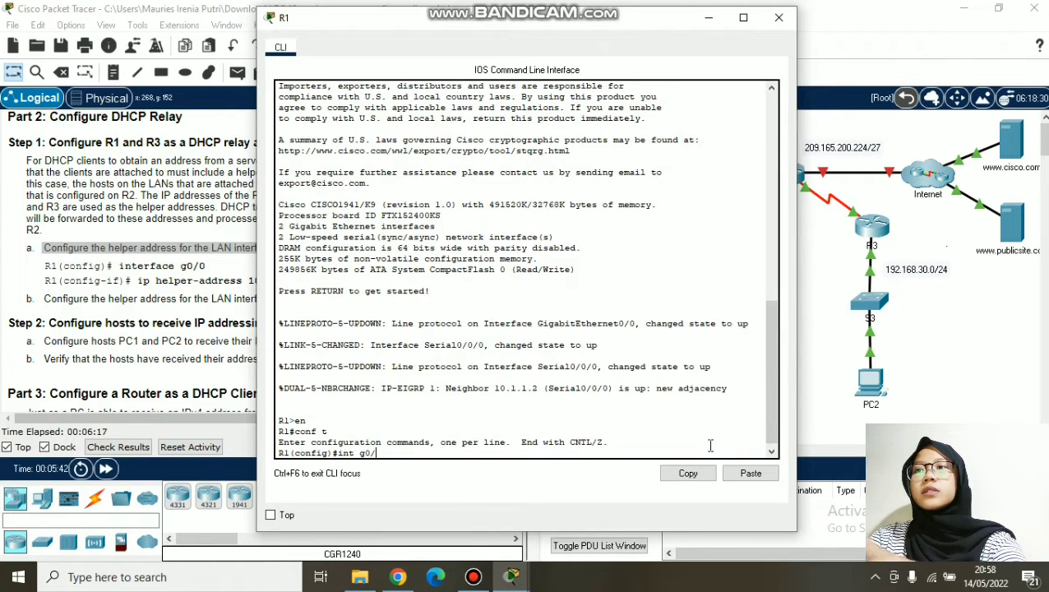
{"action": "type", "text": "0"}
{"action": "key", "text": "Return"}
Set the IP helper address of R1's g0/0 interface to 10.1.1.2, moving the router window off the instructions
{"action": "type", "text": "ip helper"}
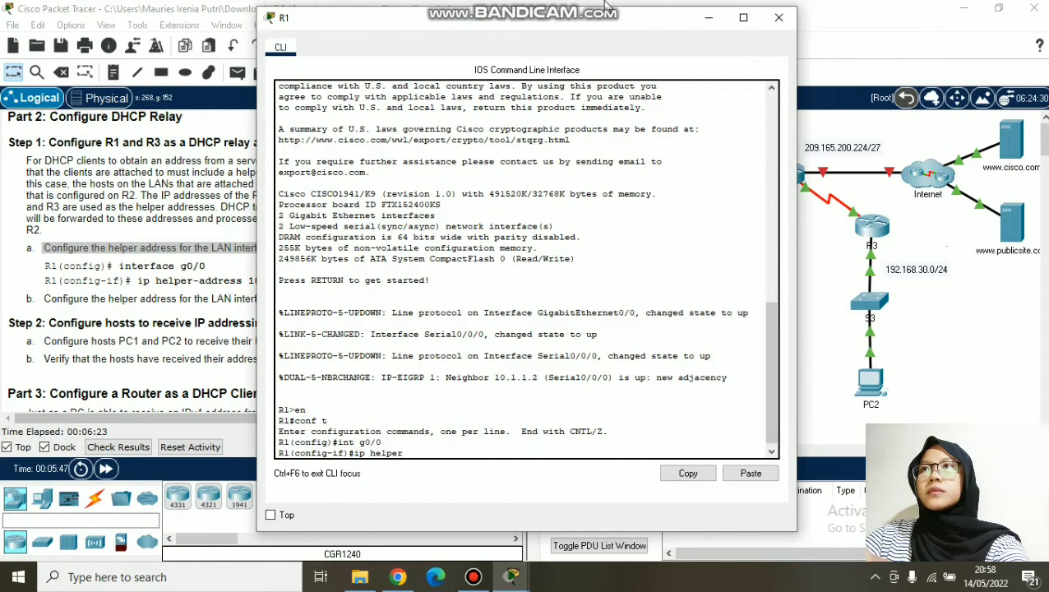
{"action": "left_click_drag", "start_coordinate": [654, 26], "coordinate": [828, 24]}
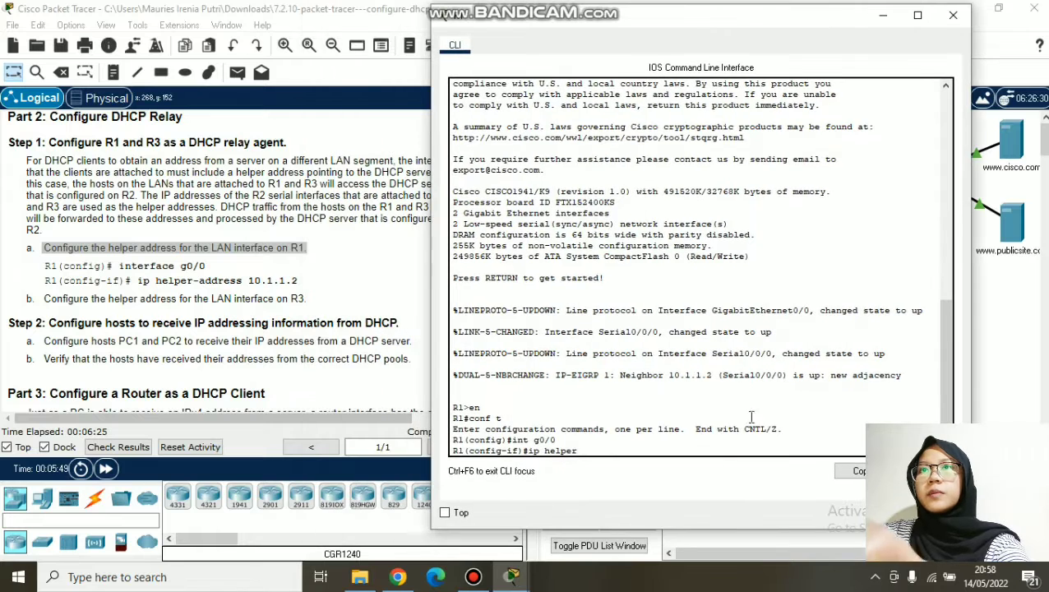
{"action": "type", "text": "per-address 10"}
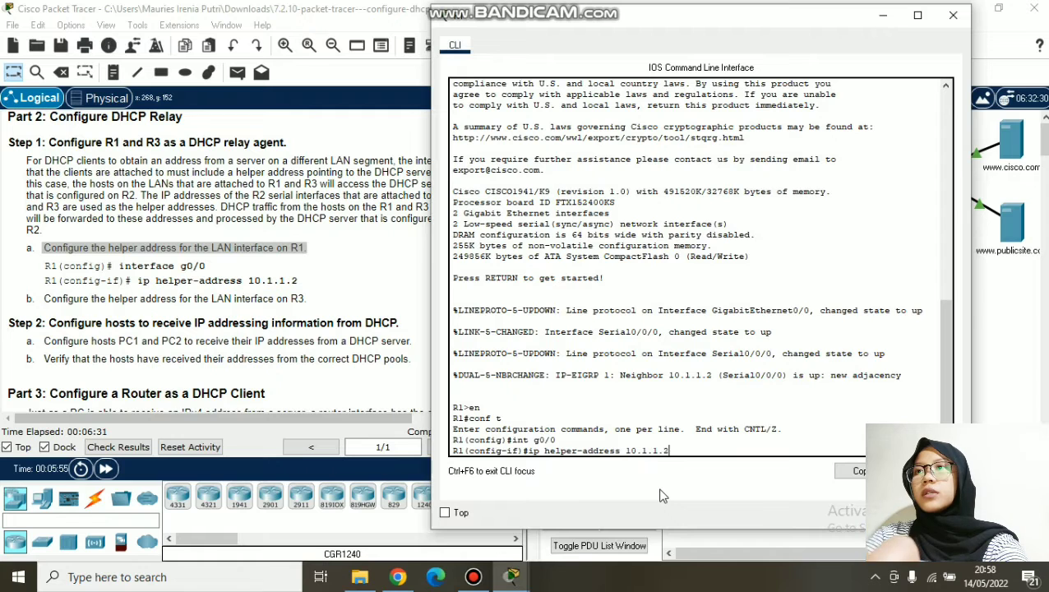
{"action": "type", "text": ".1.1.2"}
{"action": "key", "text": "Return"}
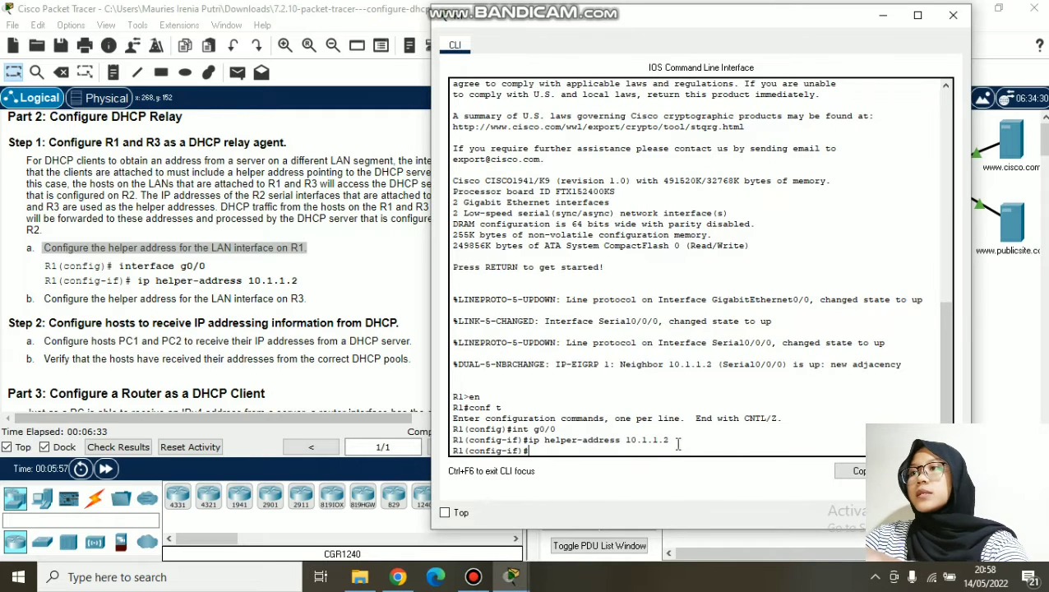
Highlight the R3 helper-address task in Part 2, Step 1b of the instructions, and open R3's command line
{"action": "left_click", "coordinate": [47, 298]}
{"action": "left_click_drag", "start_coordinate": [48, 298], "coordinate": [322, 303]}
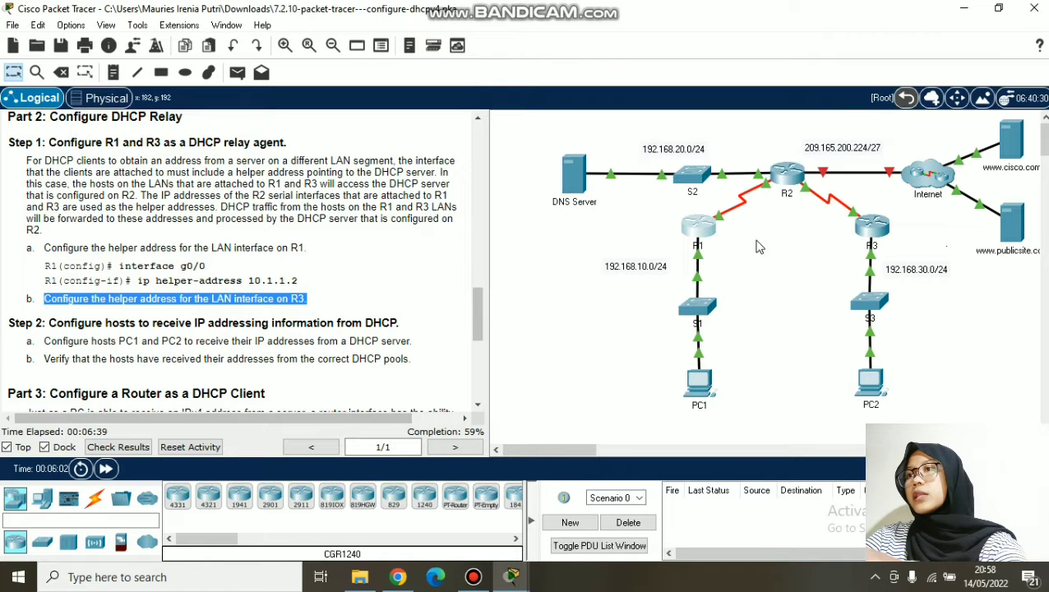
{"action": "left_click", "coordinate": [873, 231]}
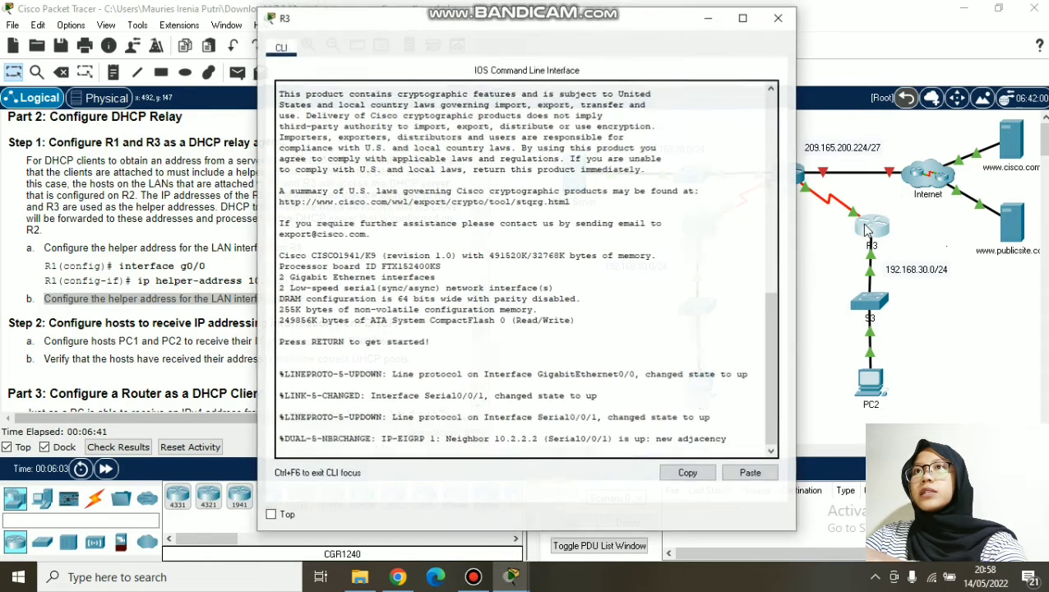
Enter privileged and global configuration mode on R3, and open interface g0/0 for configuration
{"action": "key", "text": "Return"}
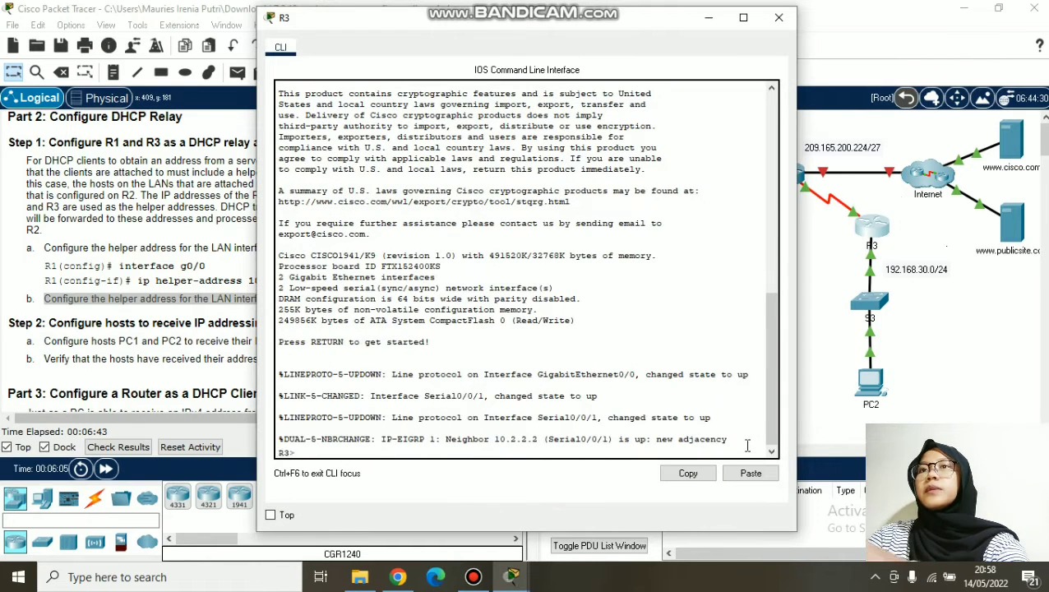
{"action": "type", "text": "en"}
{"action": "key", "text": "Return"}
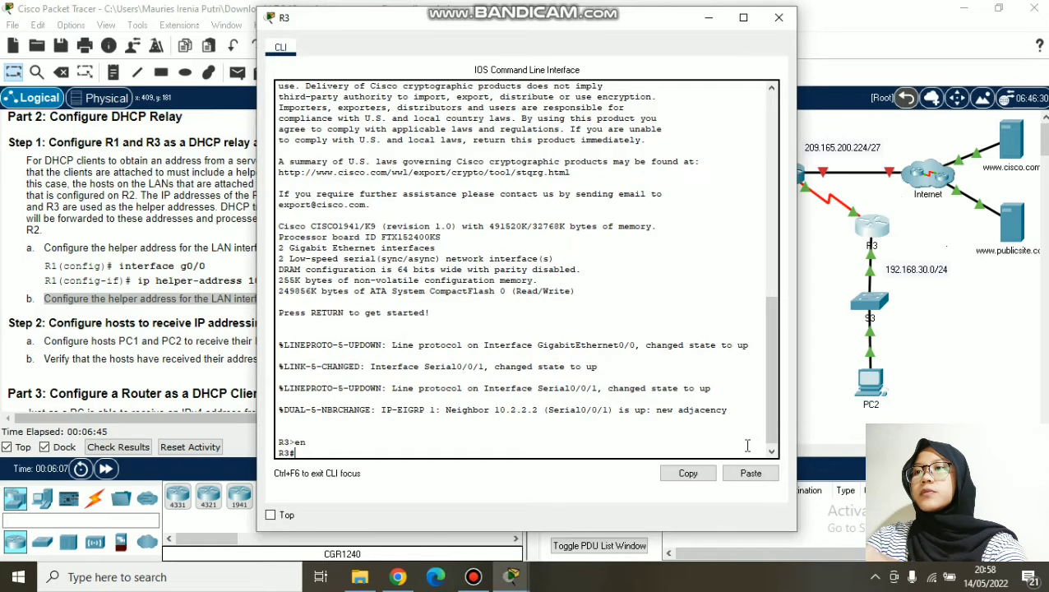
{"action": "type", "text": "conf t"}
{"action": "key", "text": "Return"}
{"action": "type", "text": "int g0/"}
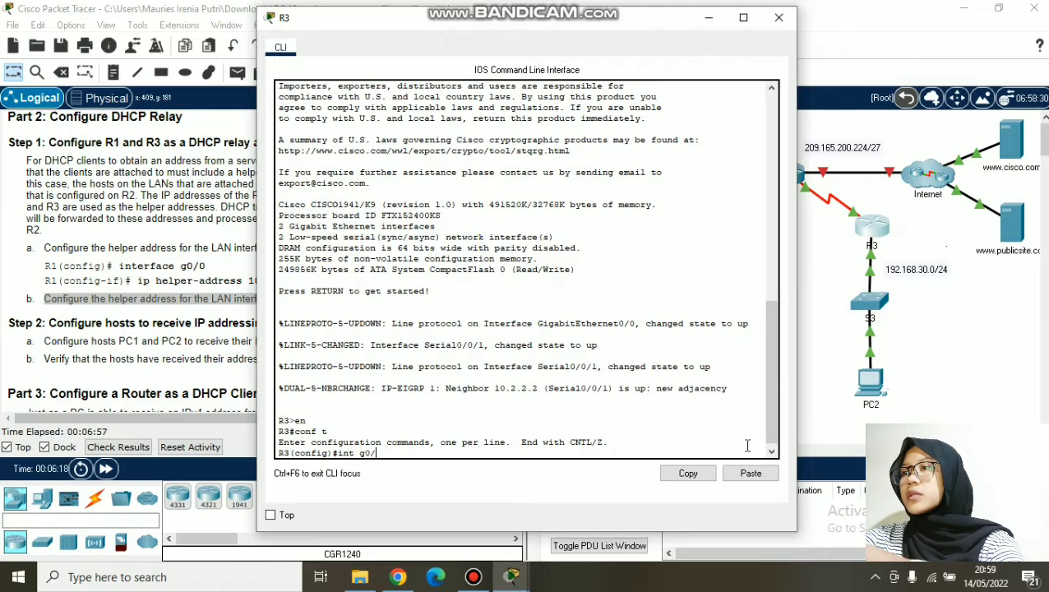
{"action": "type", "text": "0"}
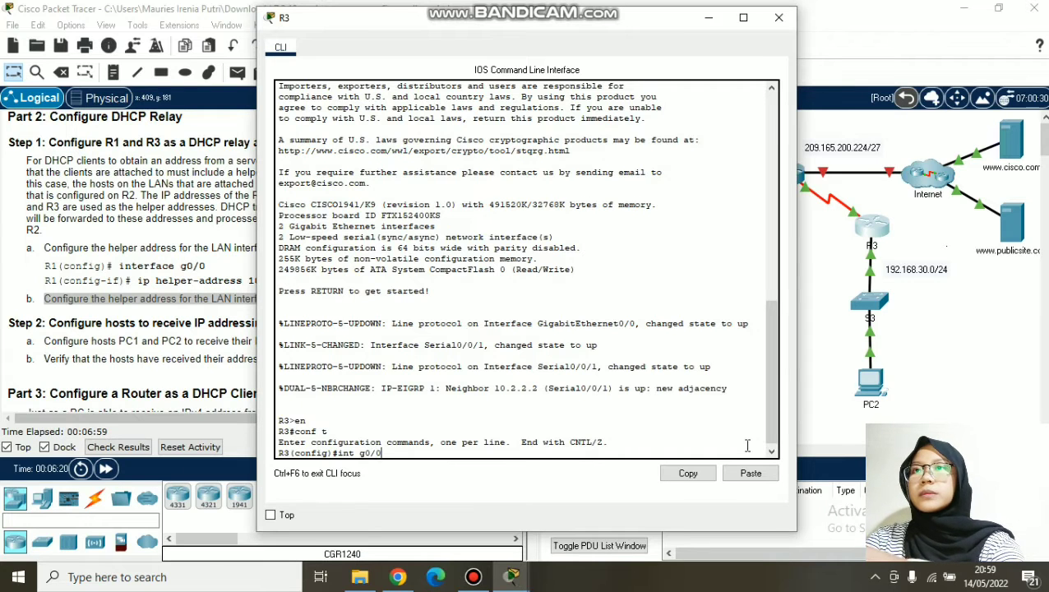
{"action": "key", "text": "Return"}
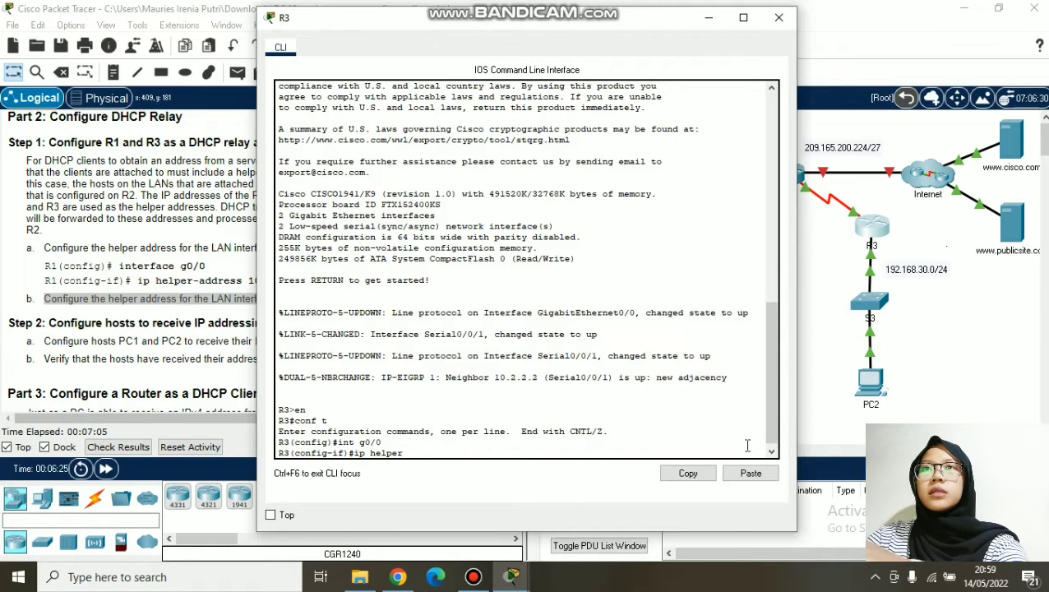
Check the Addressing Table for R2's serial address facing R3, and set the g0/0 helper address on R3 to 10.2.2.2
{"action": "left_click_drag", "start_coordinate": [592, 27], "coordinate": [782, 27]}
{"action": "left_click", "coordinate": [148, 179]}
{"action": "scroll", "coordinate": [295, 259], "scroll_direction": "up", "scroll_amount": 10}
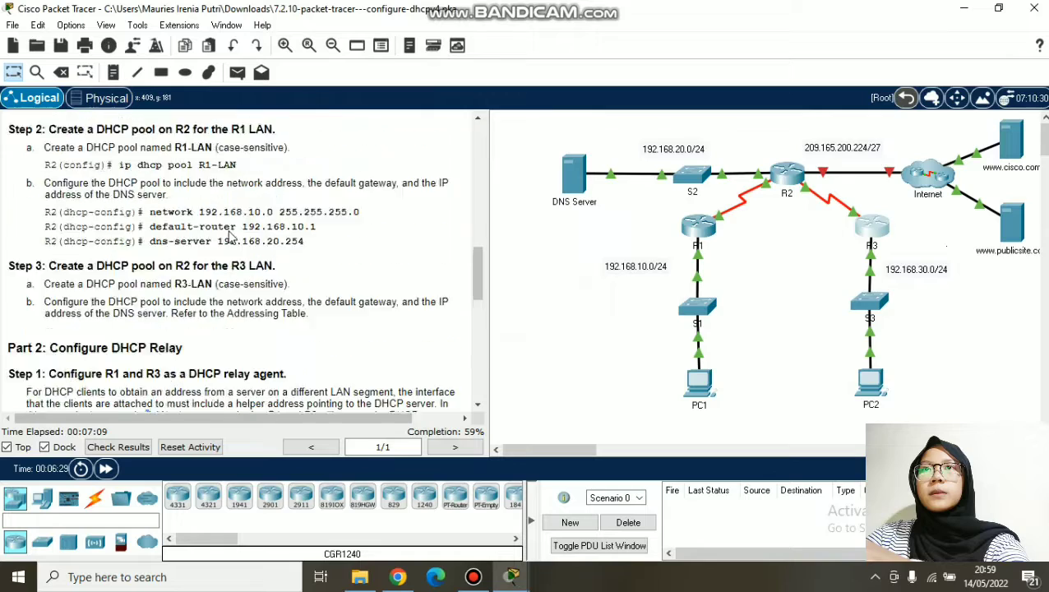
{"action": "scroll", "coordinate": [296, 259], "scroll_direction": "up", "scroll_amount": 6}
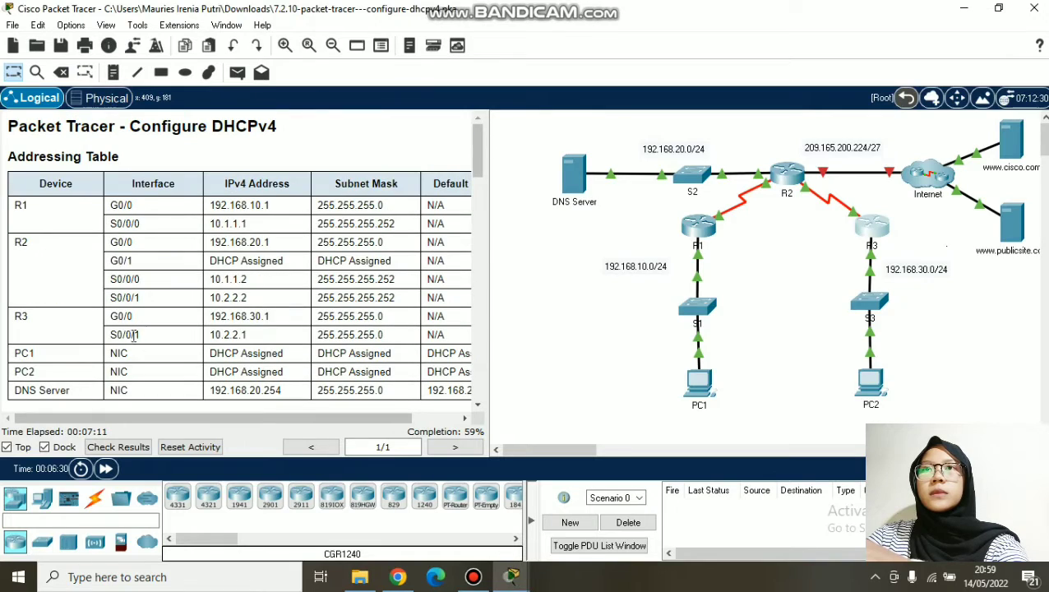
{"action": "scroll", "coordinate": [346, 306], "scroll_direction": "down", "scroll_amount": 12}
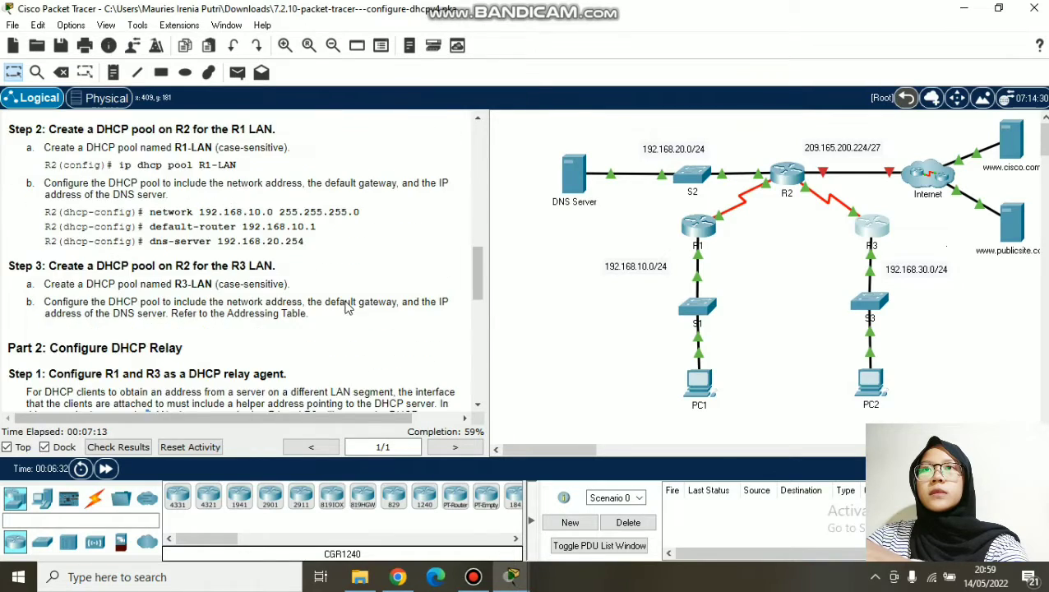
{"action": "scroll", "coordinate": [346, 306], "scroll_direction": "down", "scroll_amount": 5}
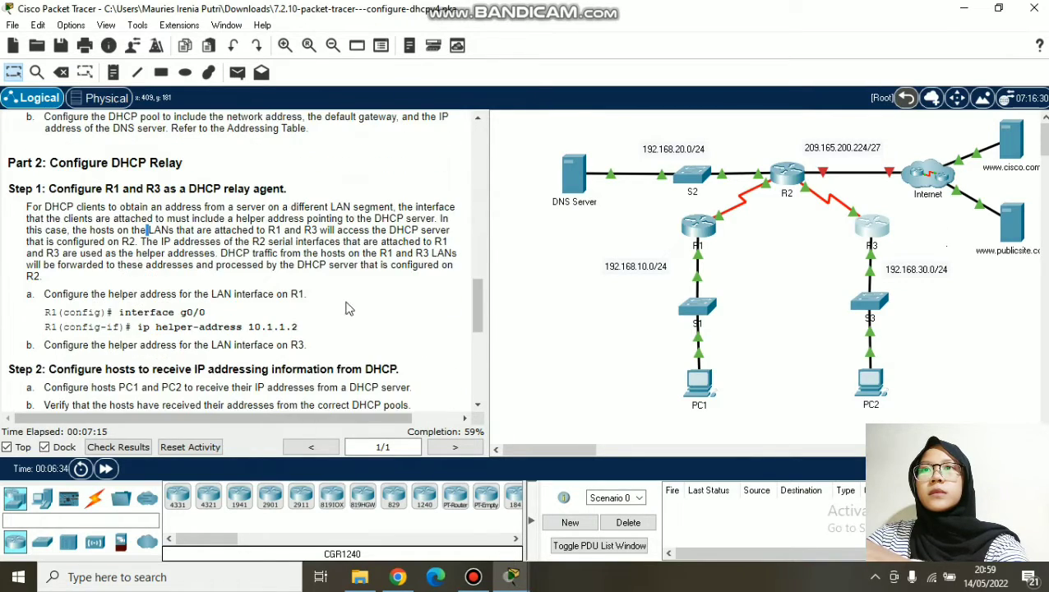
{"action": "mouse_move", "coordinate": [513, 576]}
{"action": "left_click", "coordinate": [674, 501]}
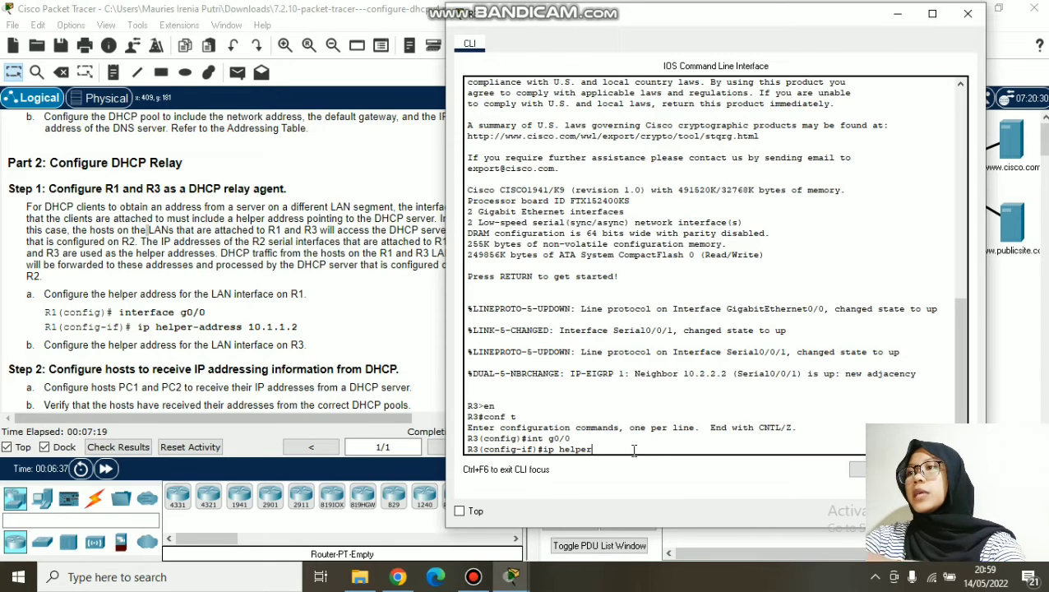
{"action": "type", "text": "-address 10.2.2"}
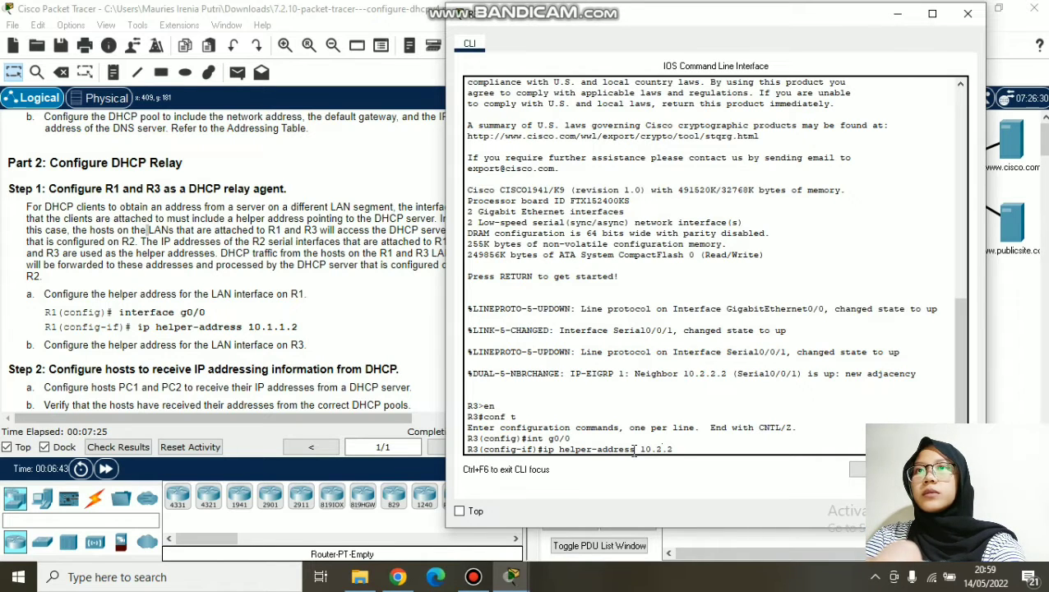
{"action": "type", "text": ".2"}
{"action": "key", "text": "Return"}
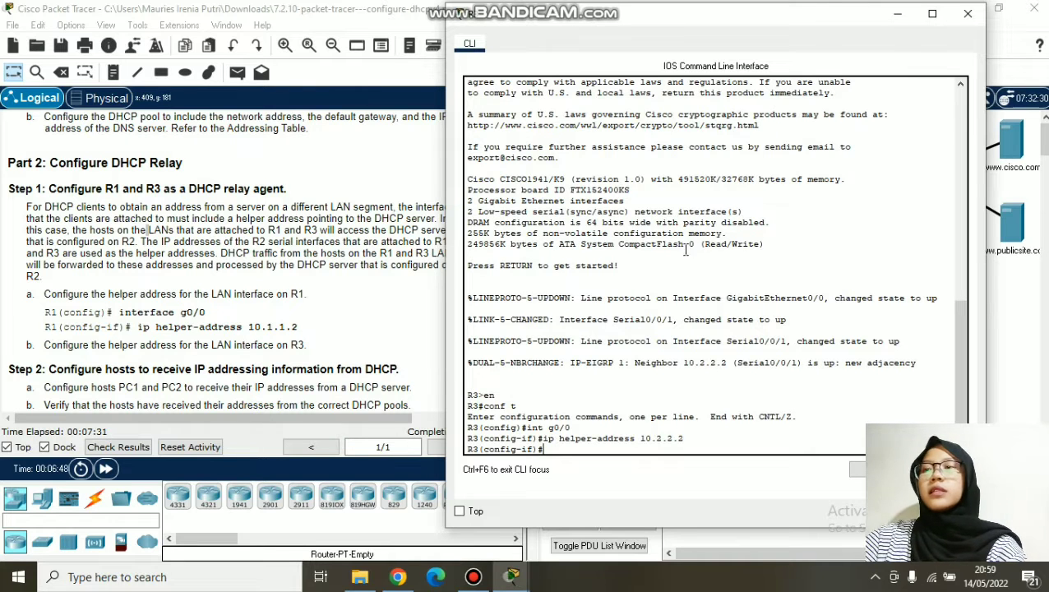
Read the host addressing tasks in Part 2, Step 2, and switch PC1's IP configuration to DHCP
{"action": "scroll", "coordinate": [230, 238], "scroll_direction": "down", "scroll_amount": 2}
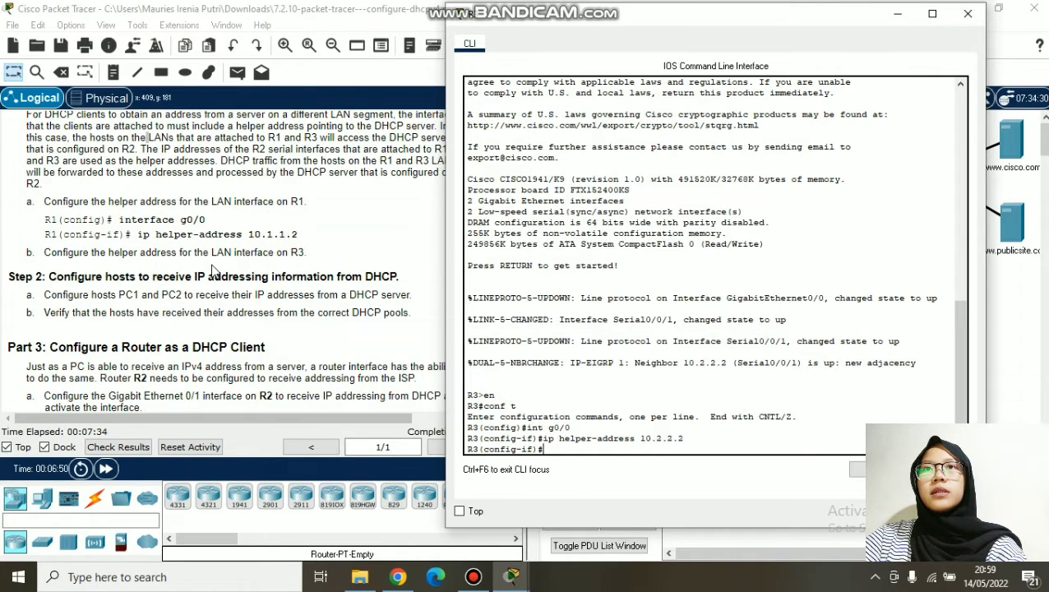
{"action": "scroll", "coordinate": [220, 284], "scroll_direction": "down", "scroll_amount": 1}
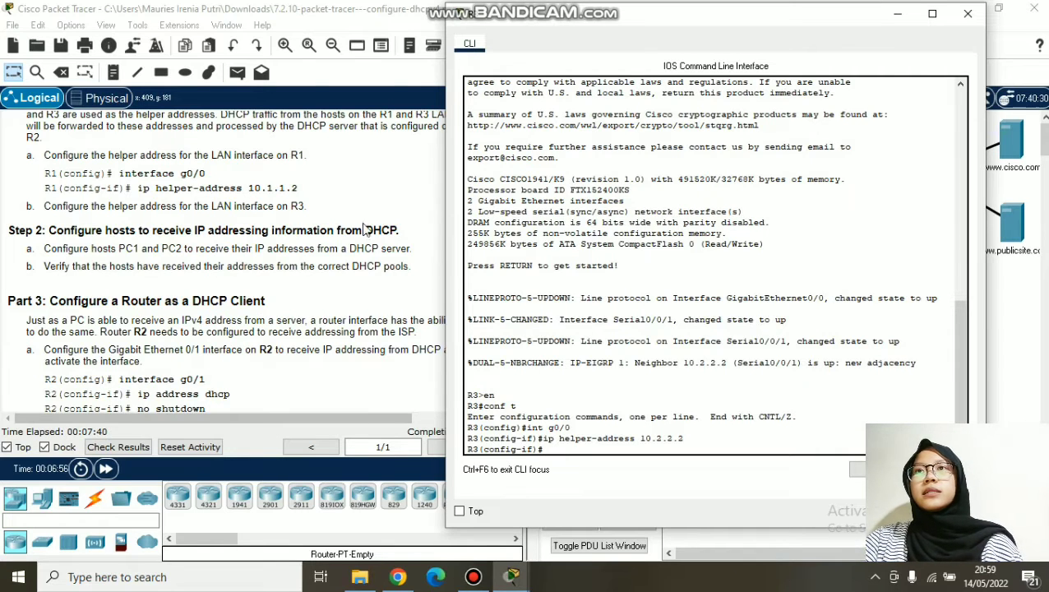
{"action": "scroll", "coordinate": [367, 229], "scroll_direction": "down", "scroll_amount": 2}
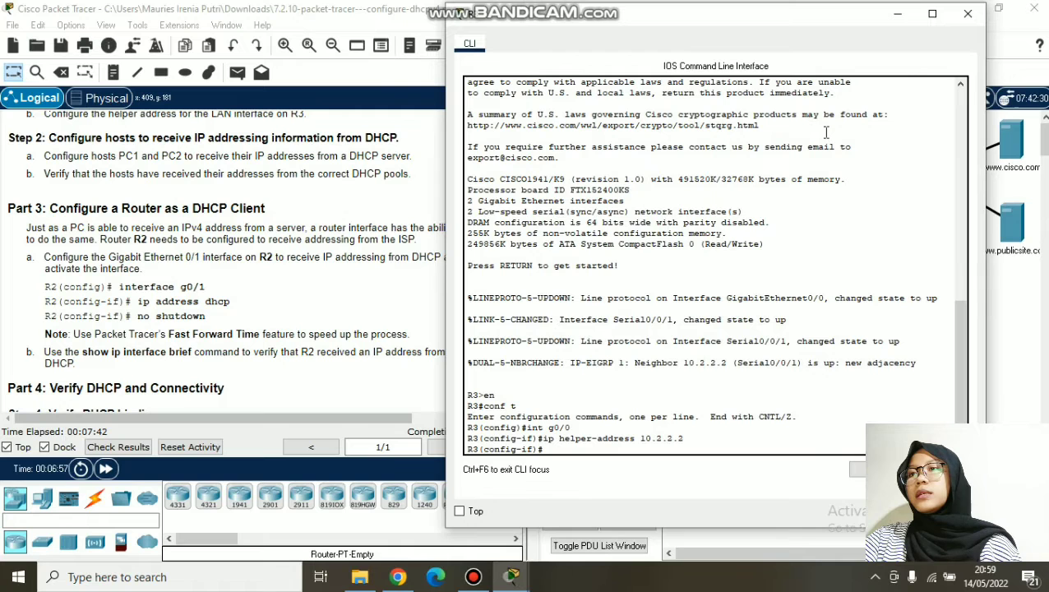
{"action": "left_click", "coordinate": [898, 14]}
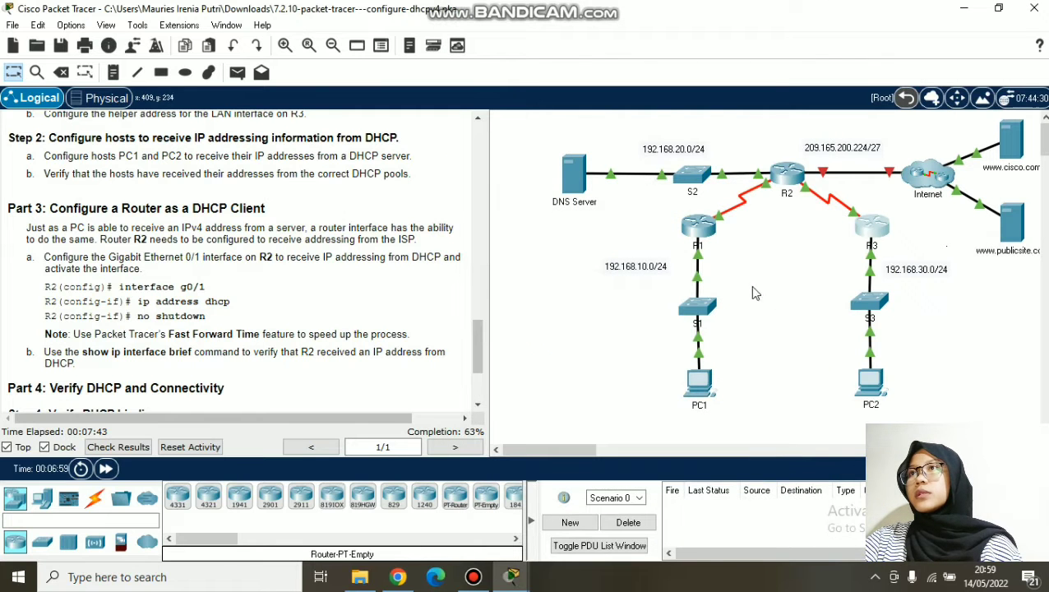
{"action": "left_click", "coordinate": [698, 382]}
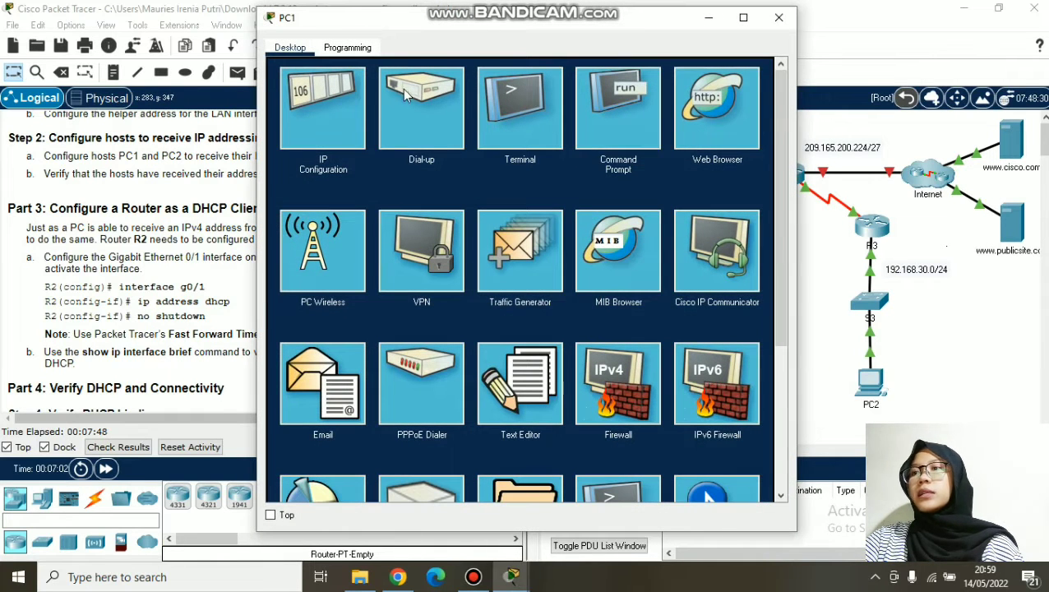
{"action": "left_click", "coordinate": [335, 103]}
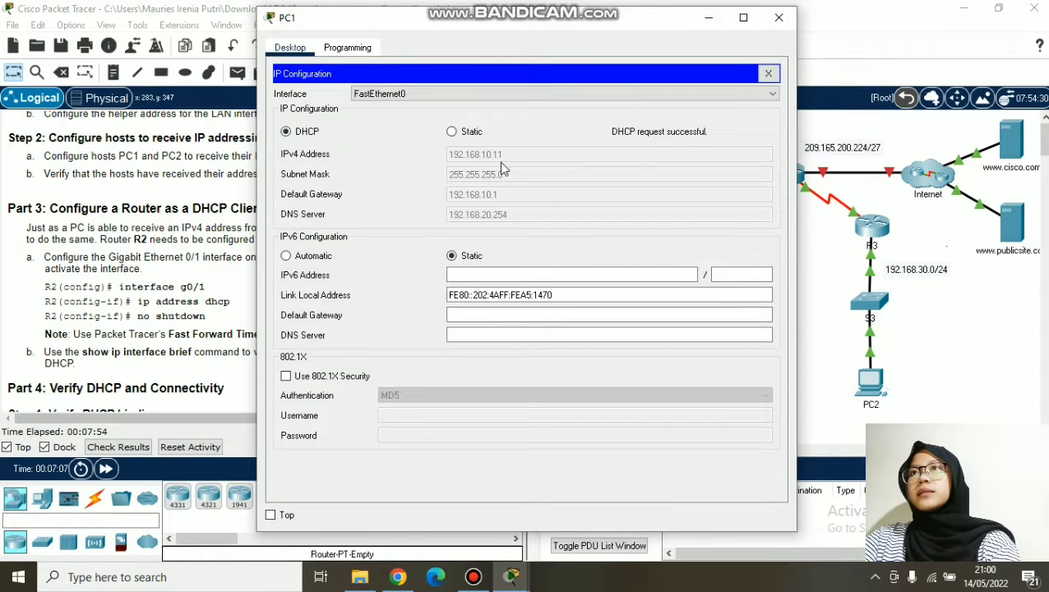
{"action": "left_click", "coordinate": [778, 18]}
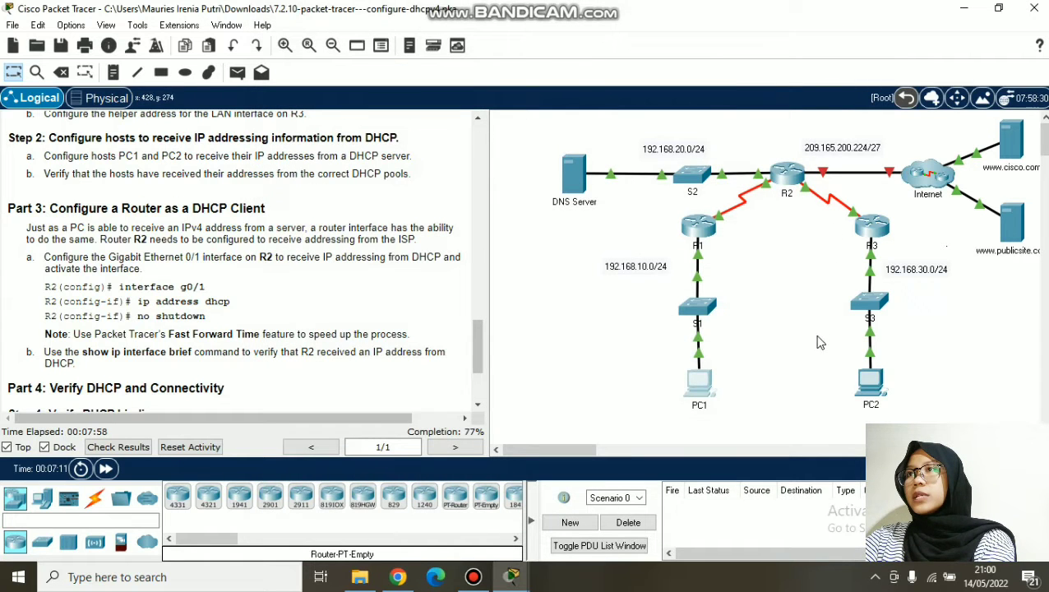
Switch PC2's IP configuration from Static to DHCP and close its window once the request finishes
{"action": "left_click", "coordinate": [873, 385]}
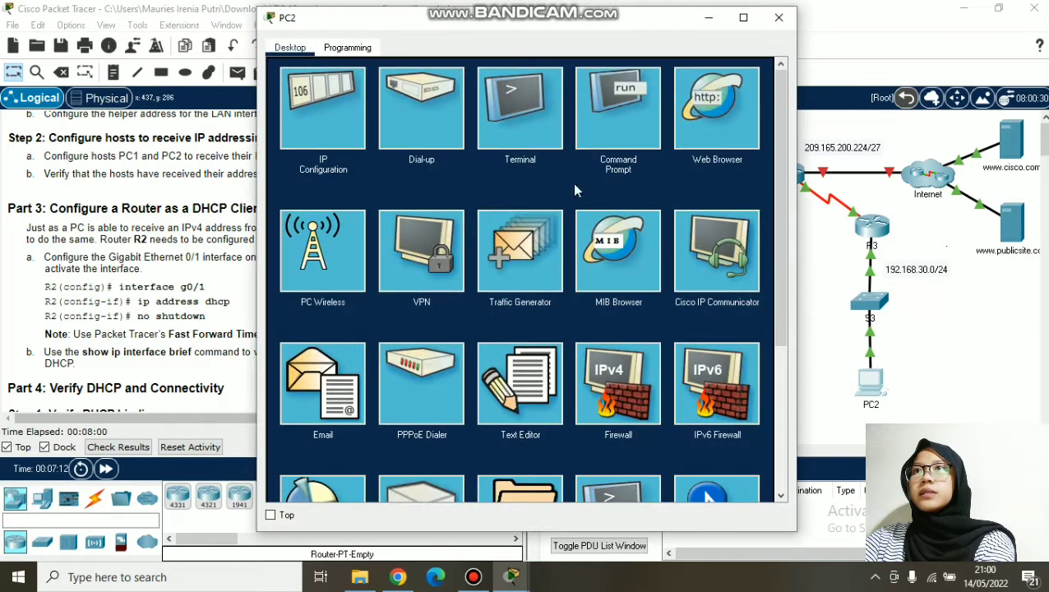
{"action": "left_click", "coordinate": [340, 113]}
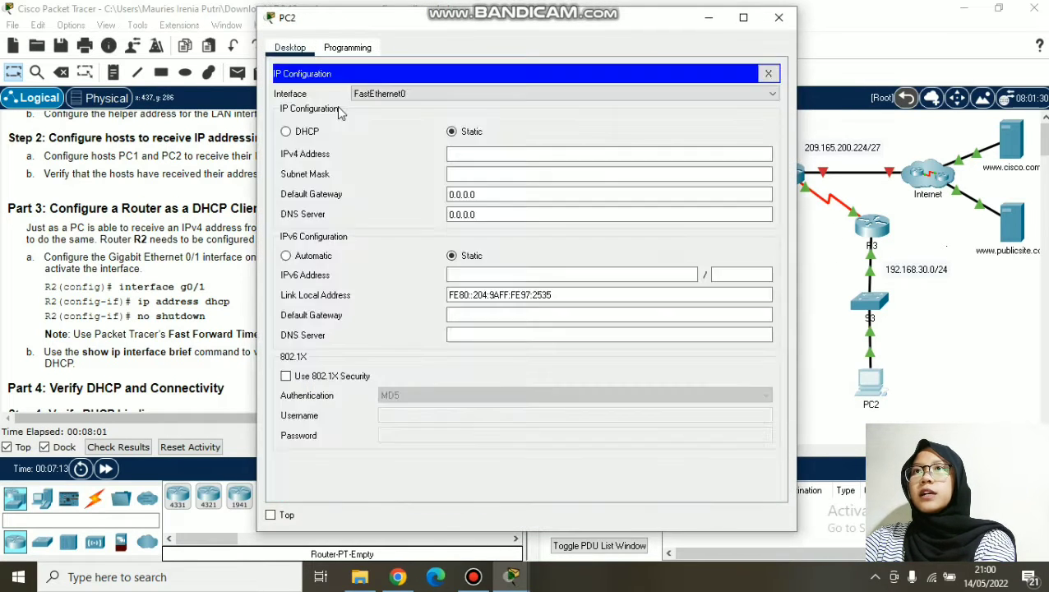
{"action": "left_click", "coordinate": [286, 132]}
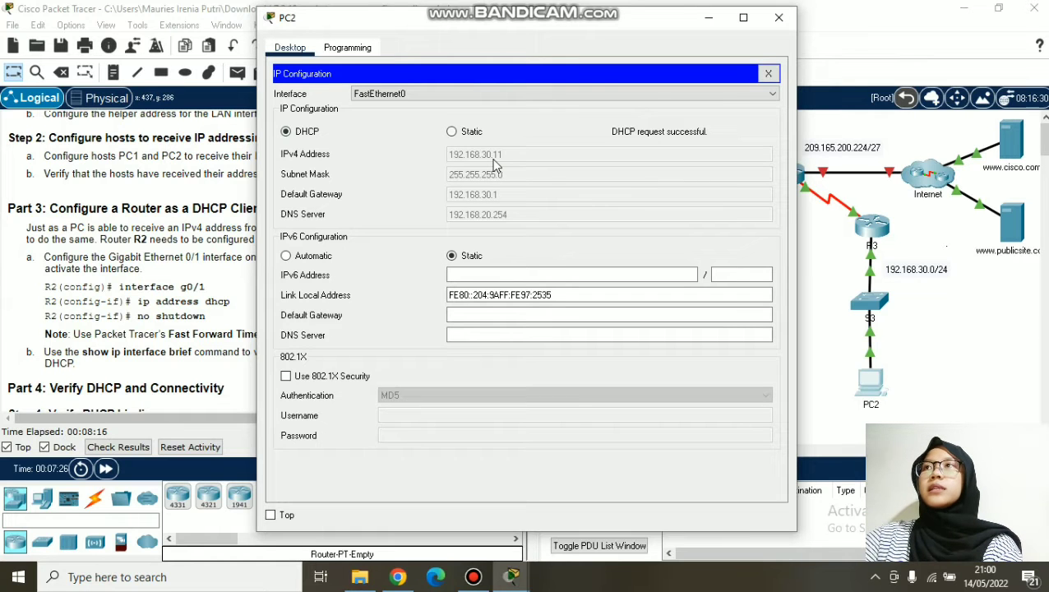
{"action": "left_click", "coordinate": [778, 17]}
Highlight the Part 3 title and its step a on configuring R2's Gigabit Ethernet 0/1 interface in the instructions
{"action": "scroll", "coordinate": [329, 241], "scroll_direction": "down", "scroll_amount": 1}
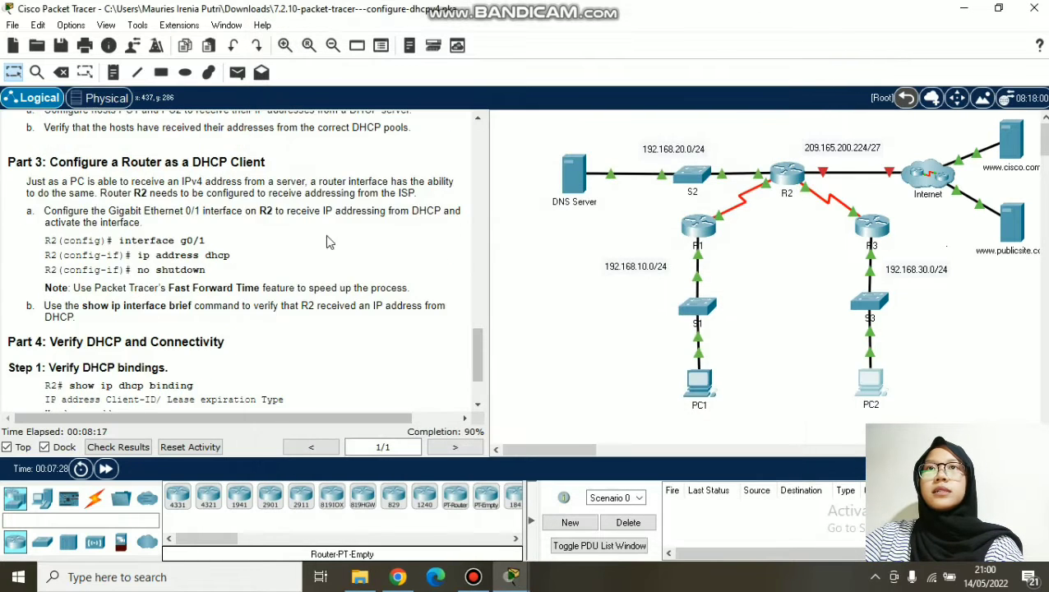
{"action": "scroll", "coordinate": [243, 255], "scroll_direction": "up", "scroll_amount": 2}
{"action": "left_click_drag", "start_coordinate": [50, 255], "coordinate": [284, 262]}
{"action": "scroll", "coordinate": [312, 251], "scroll_direction": "down", "scroll_amount": 2}
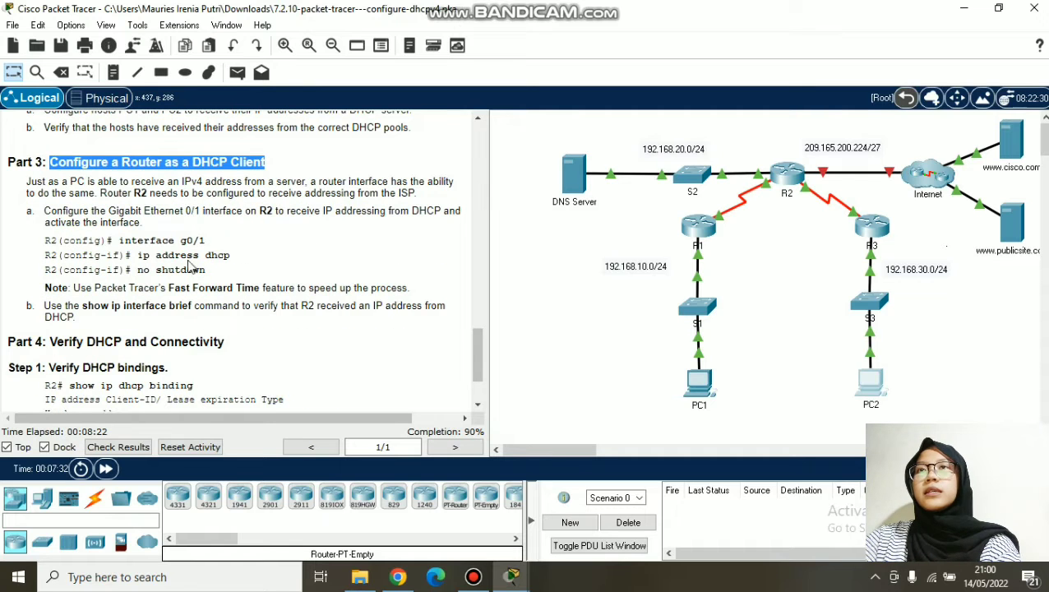
{"action": "left_click_drag", "start_coordinate": [40, 211], "coordinate": [191, 228]}
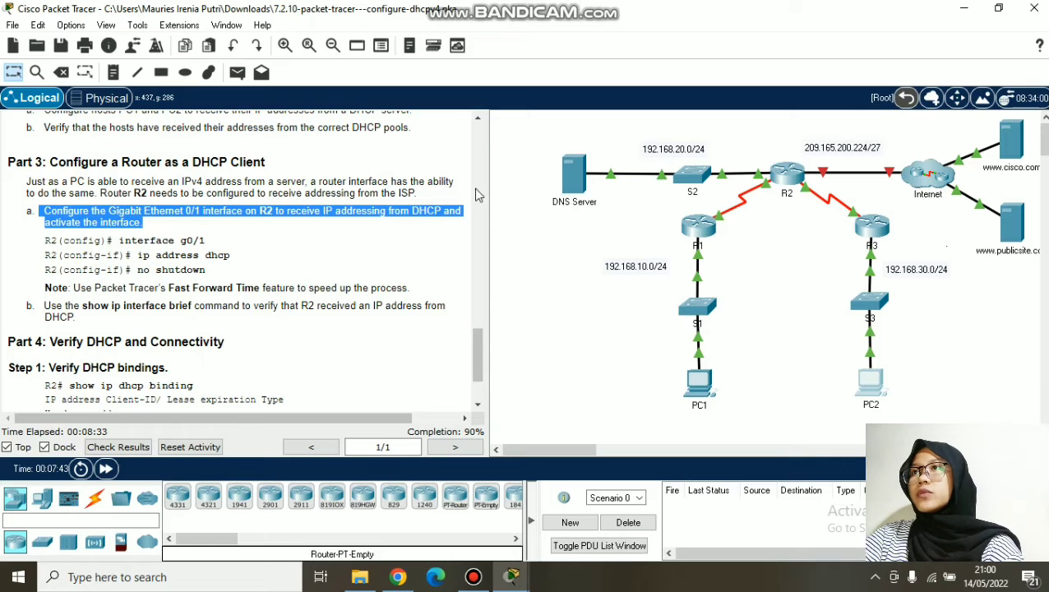
On R3, configure interface g0/1 to obtain its IP address by DHCP, activate it, and close the router window
{"action": "left_click", "coordinate": [877, 232]}
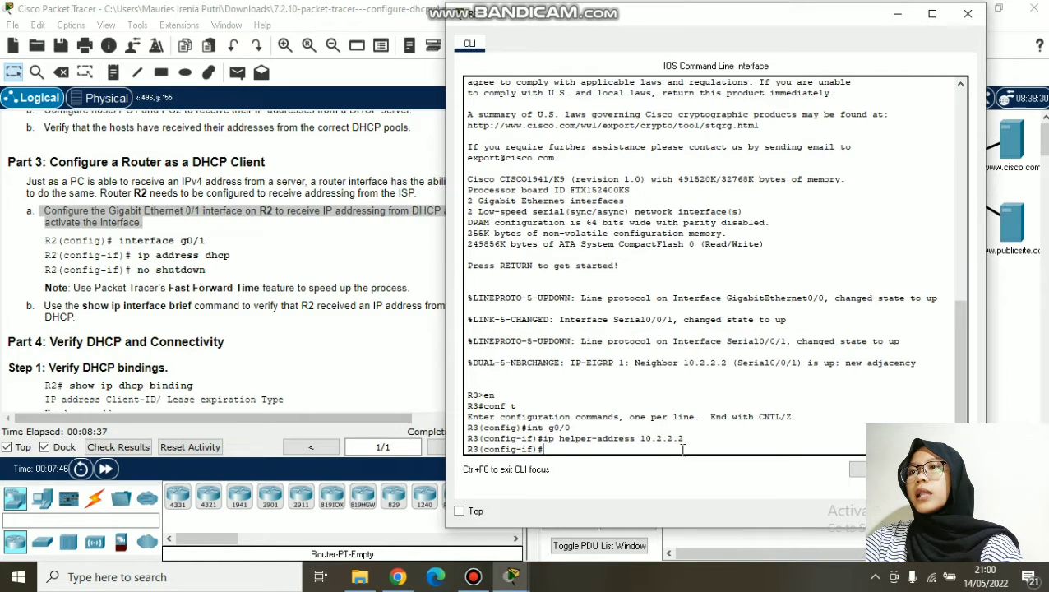
{"action": "type", "text": "ex"}
{"action": "key", "text": "Return"}
{"action": "type", "text": "int g0"}
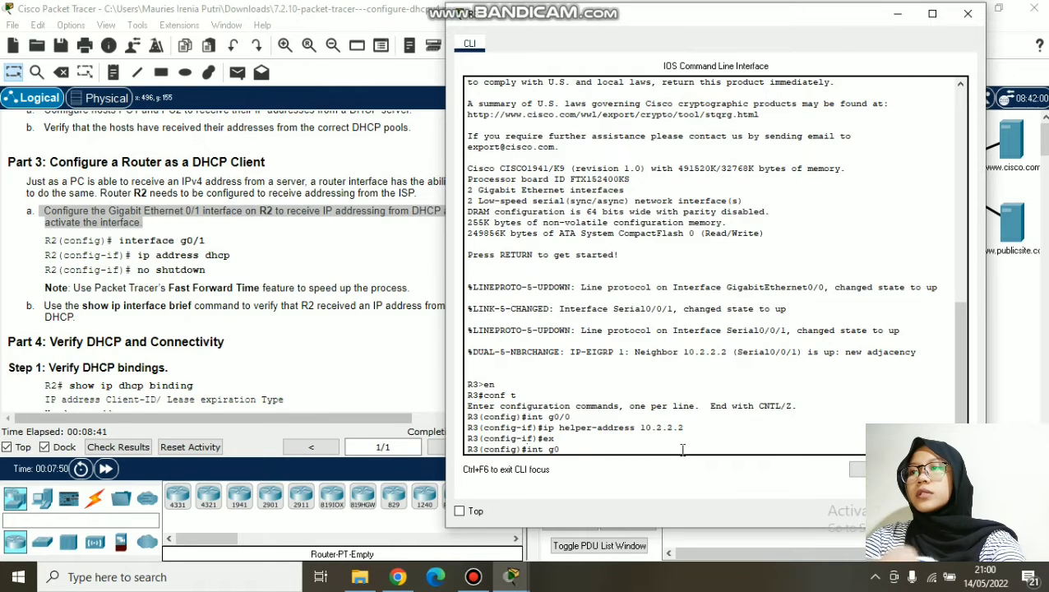
{"action": "type", "text": "/1"}
{"action": "key", "text": "Return"}
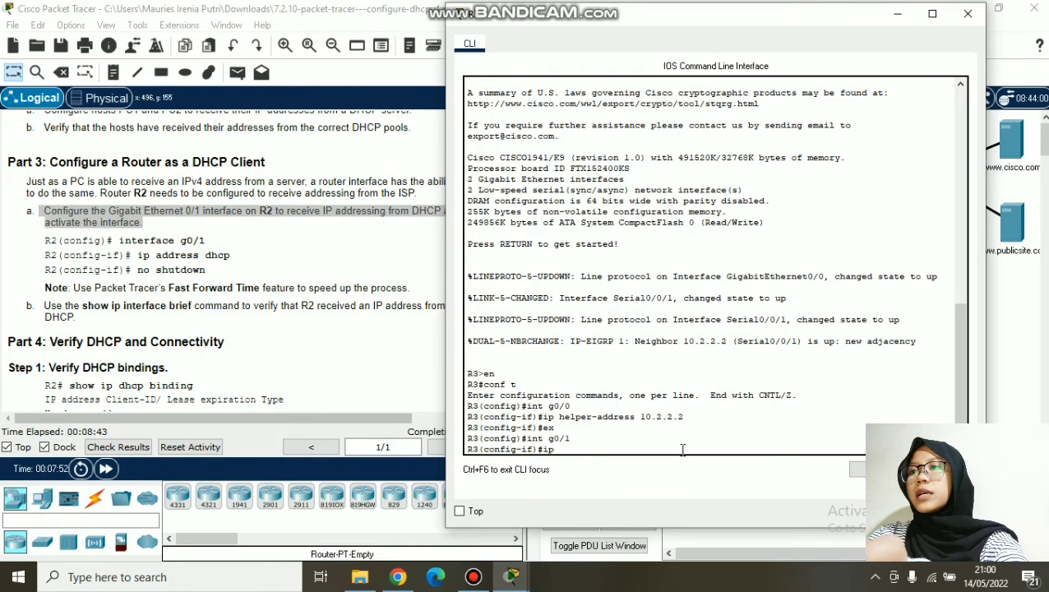
{"action": "type", "text": "ip add dhc"}
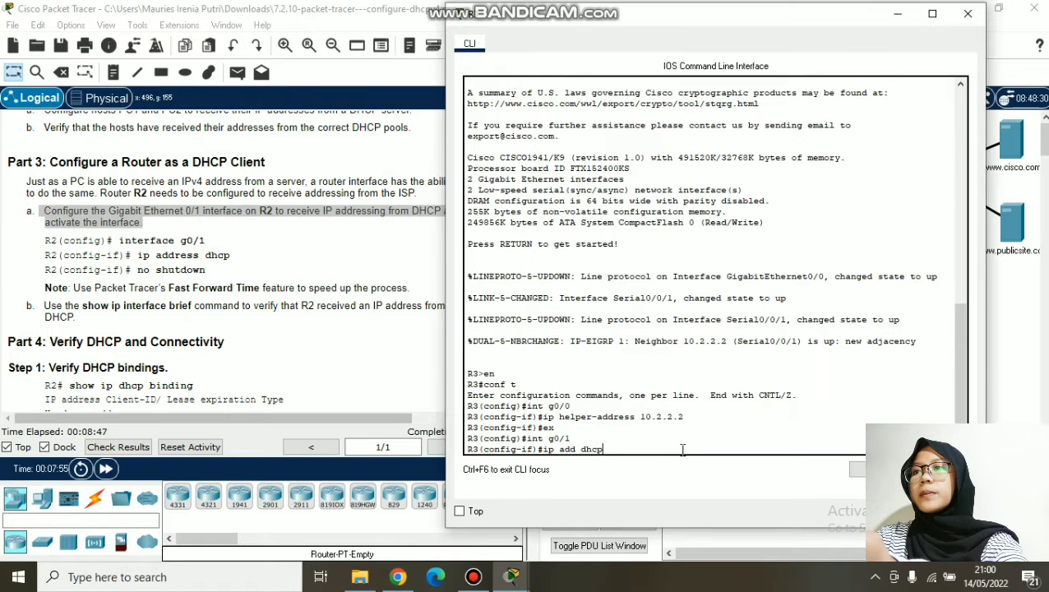
{"action": "type", "text": "p"}
{"action": "key", "text": "Return"}
{"action": "type", "text": "no sh"}
{"action": "key", "text": "Return"}
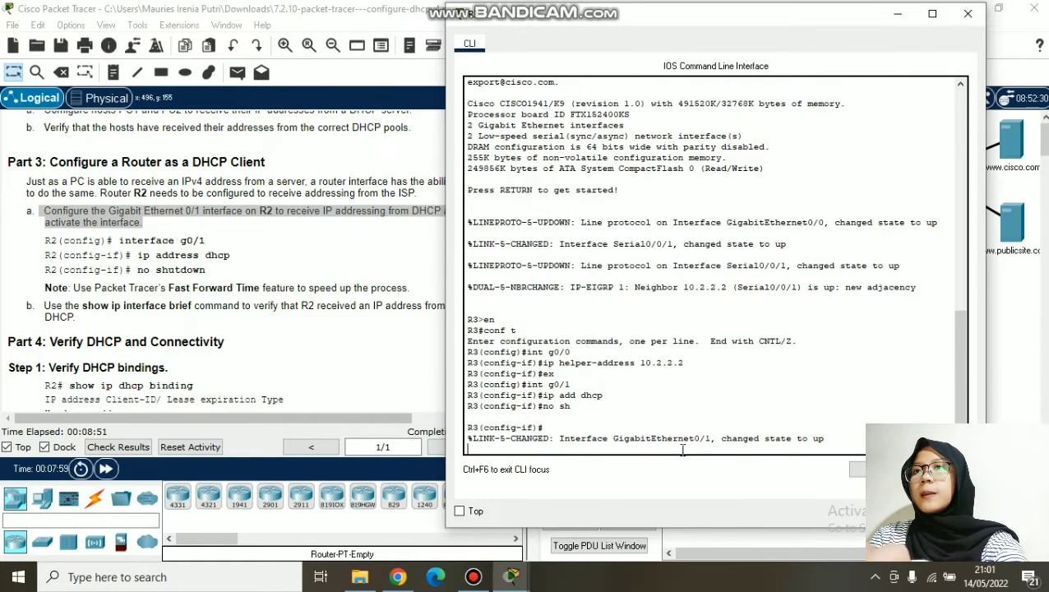
{"action": "left_click", "coordinate": [967, 13]}
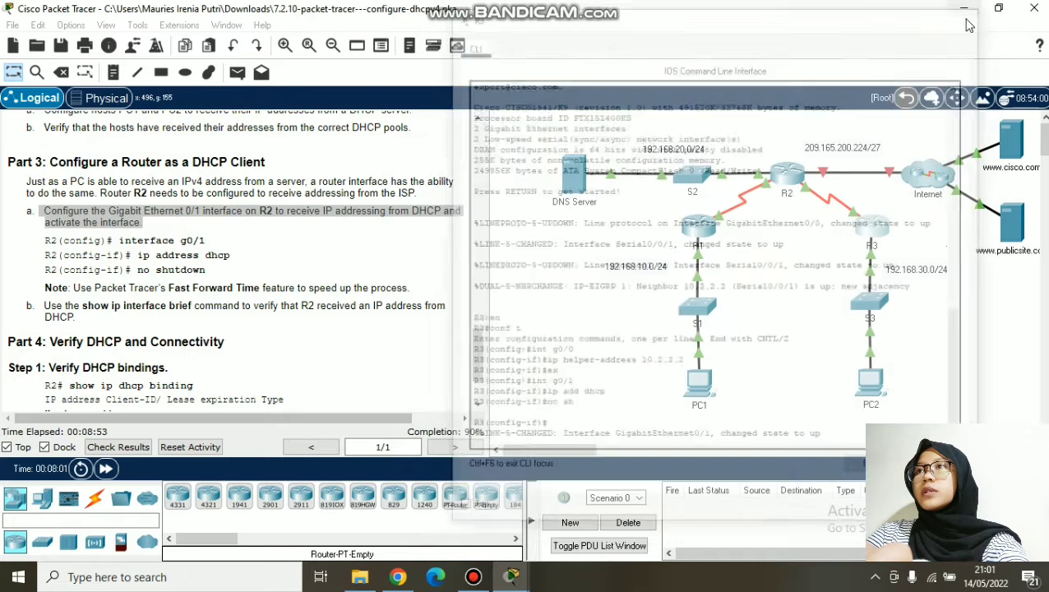
On R2, leave configuration mode, run show ip interface brief to check the interface addresses, and close the window
{"action": "left_click", "coordinate": [791, 194]}
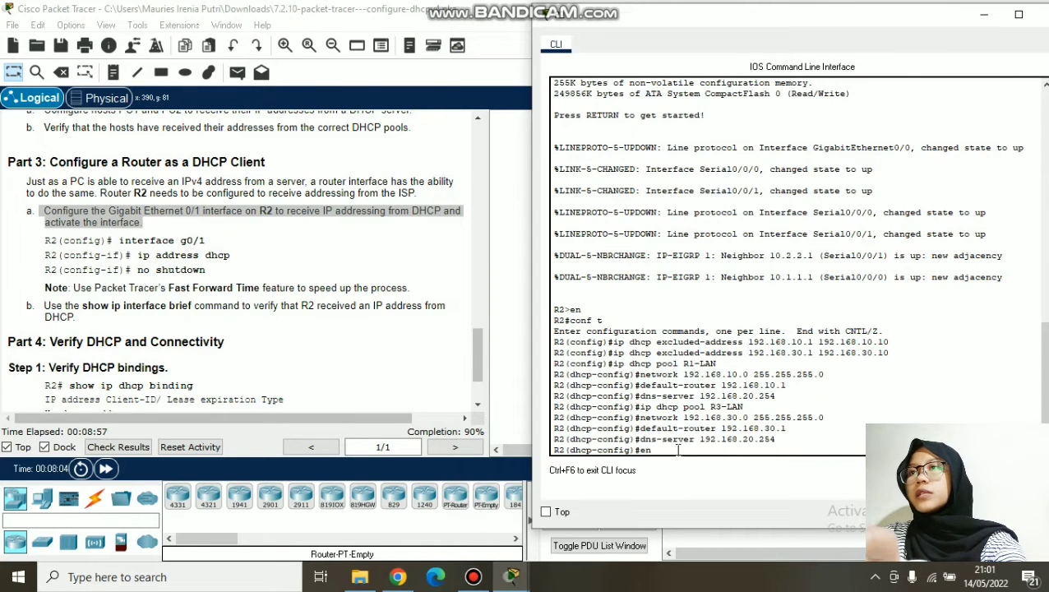
{"action": "type", "text": "end"}
{"action": "key", "text": "Return"}
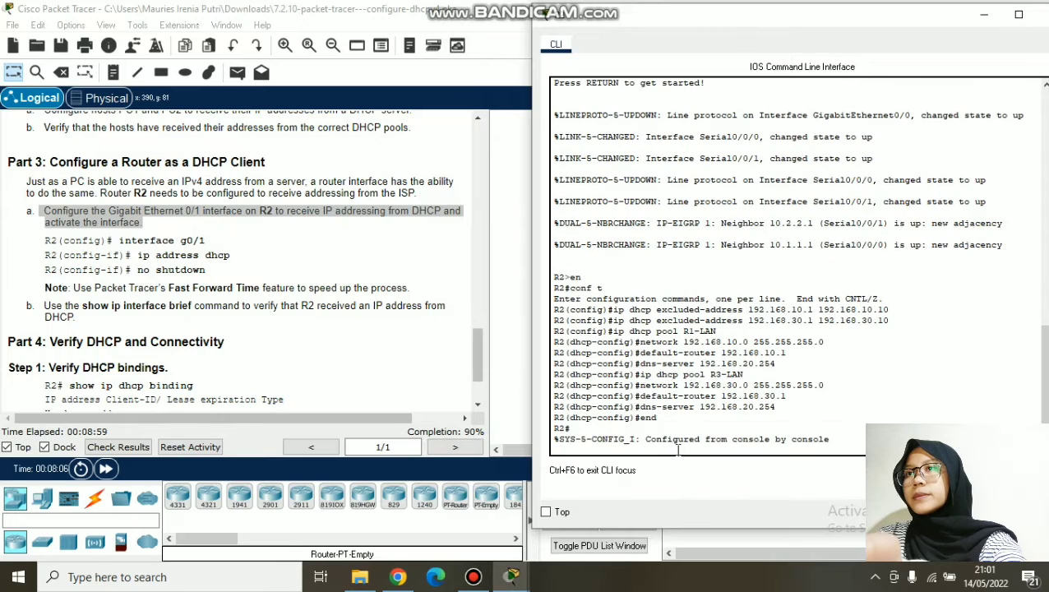
{"action": "key", "text": "Return"}
{"action": "type", "text": "sh"}
{"action": "type", "text": "op"}
{"action": "type", "text": " ip int"}
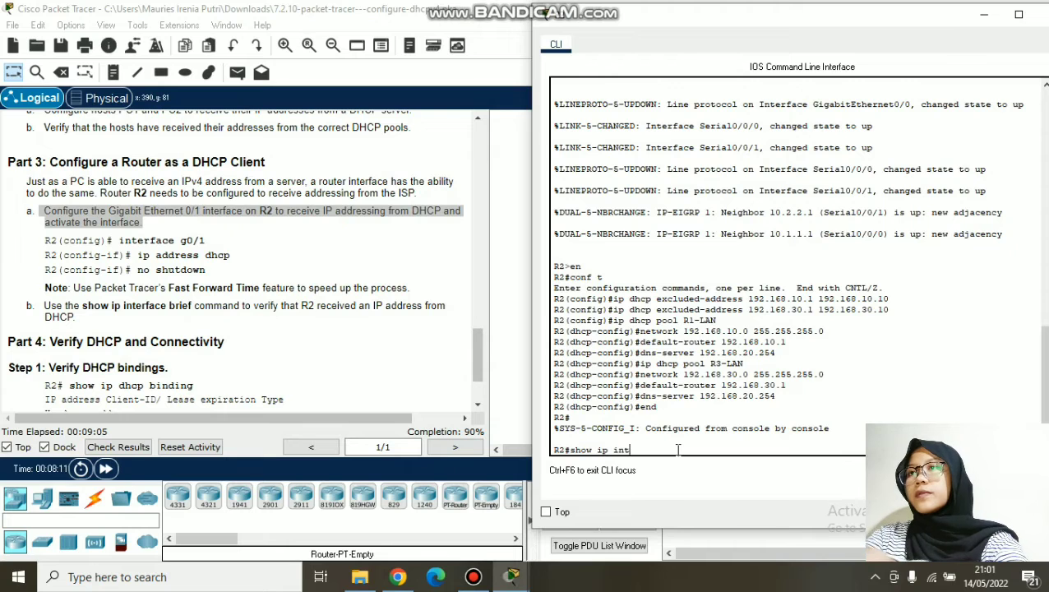
{"action": "type", "text": "erface brief"}
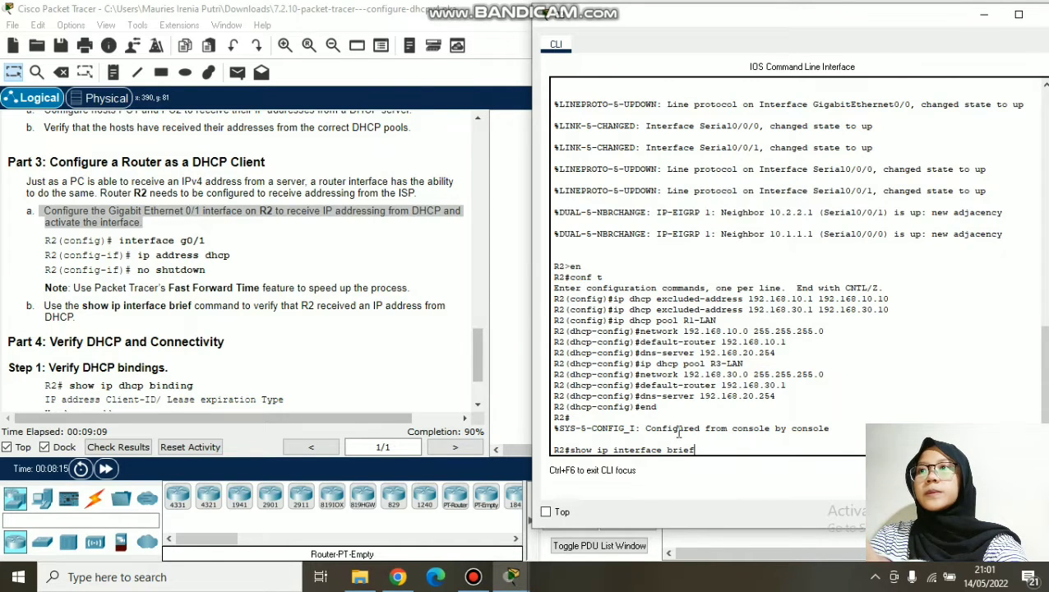
{"action": "key", "text": "Return"}
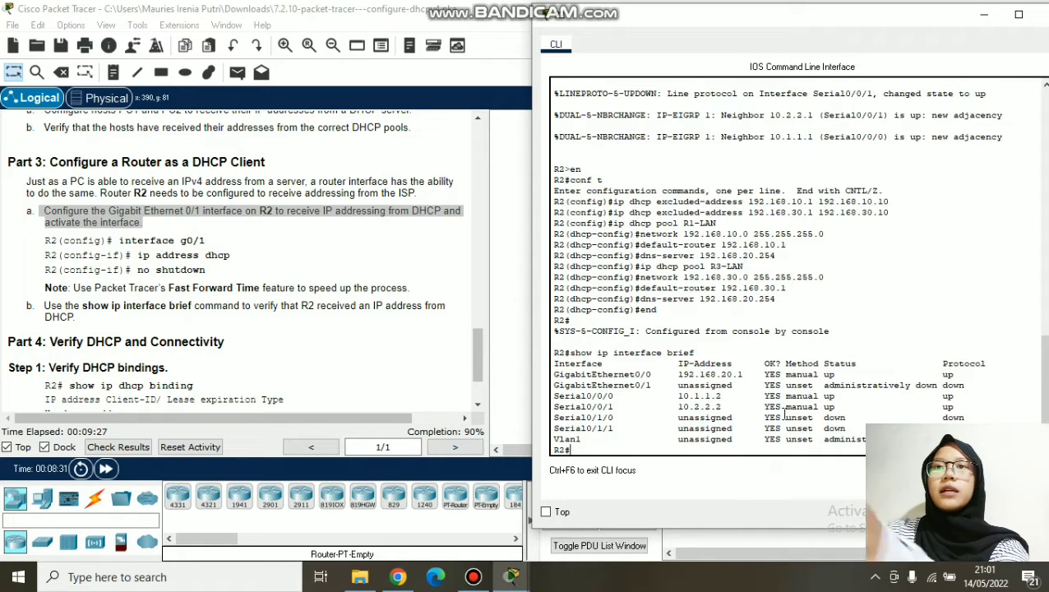
{"action": "left_click", "coordinate": [1043, 19]}
Highlight the Verify DHCP bindings title in Part 4, Step 1, and run show ip dhcp binding on R2
{"action": "scroll", "coordinate": [222, 300], "scroll_direction": "down", "scroll_amount": 3}
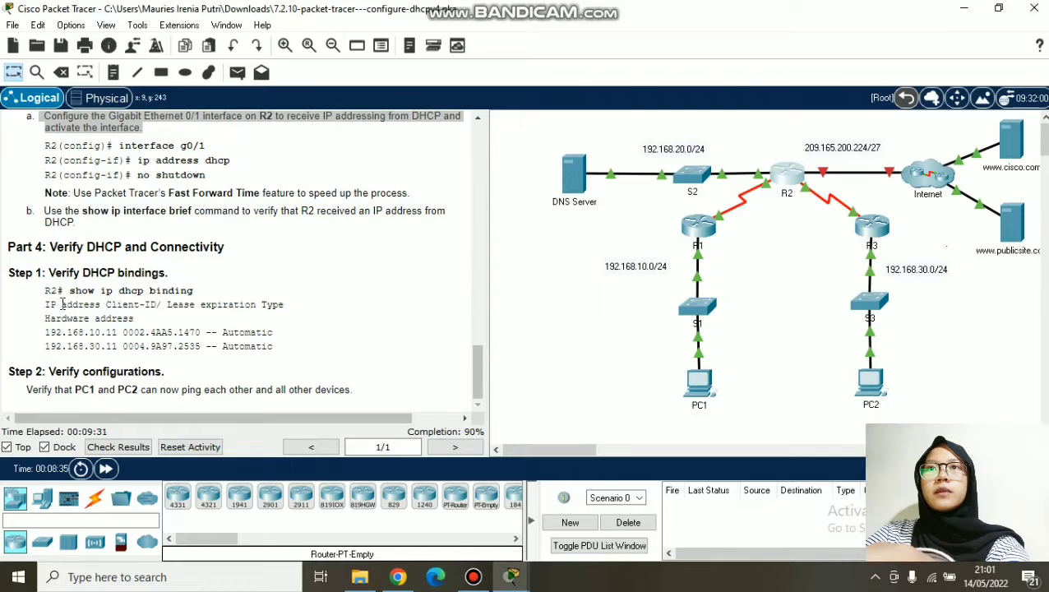
{"action": "left_click_drag", "start_coordinate": [48, 272], "coordinate": [174, 272]}
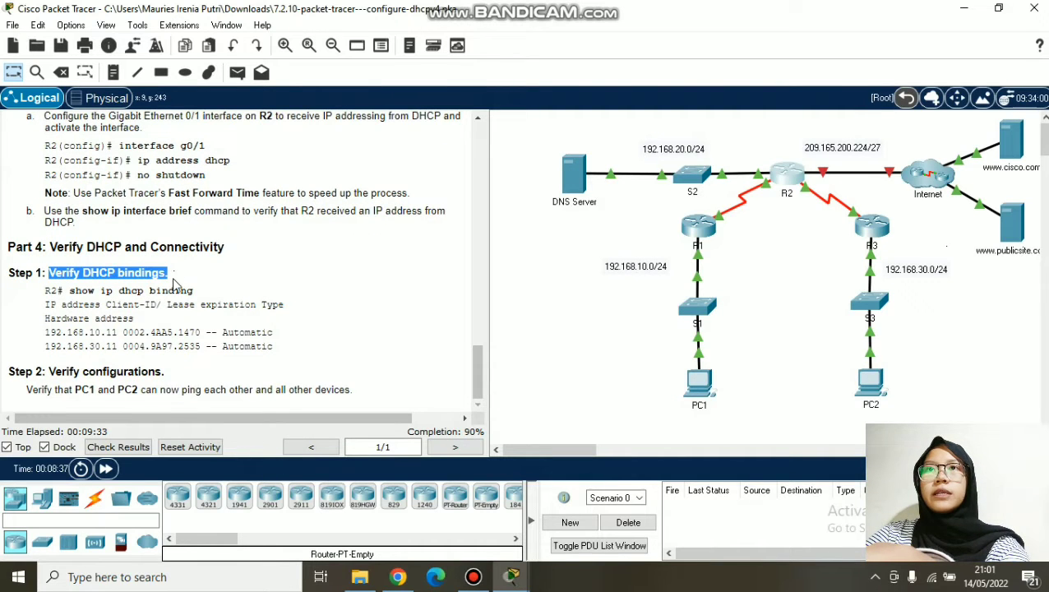
{"action": "left_click", "coordinate": [785, 180]}
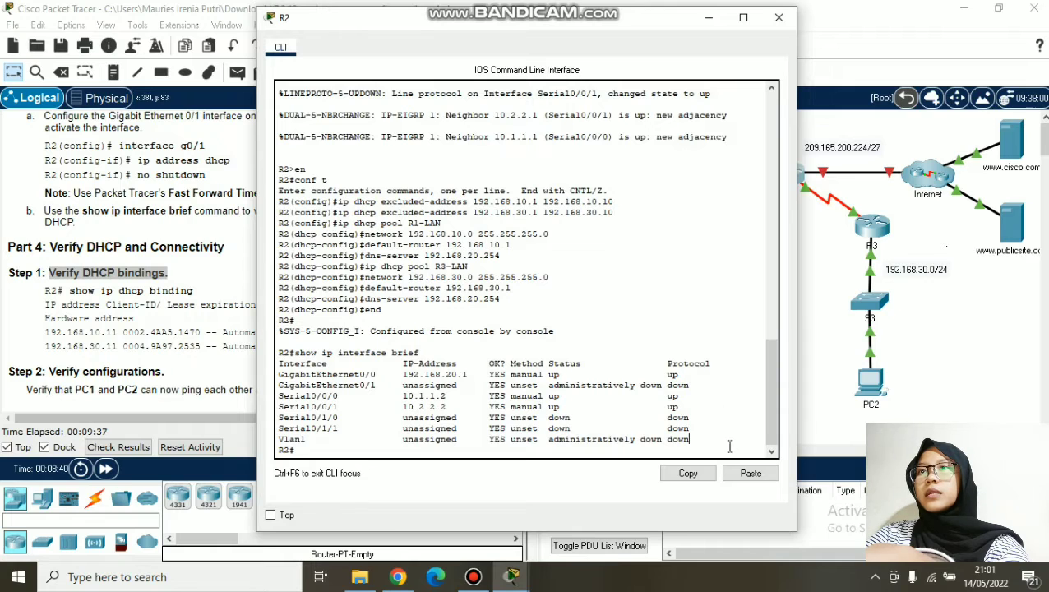
{"action": "type", "text": "show"}
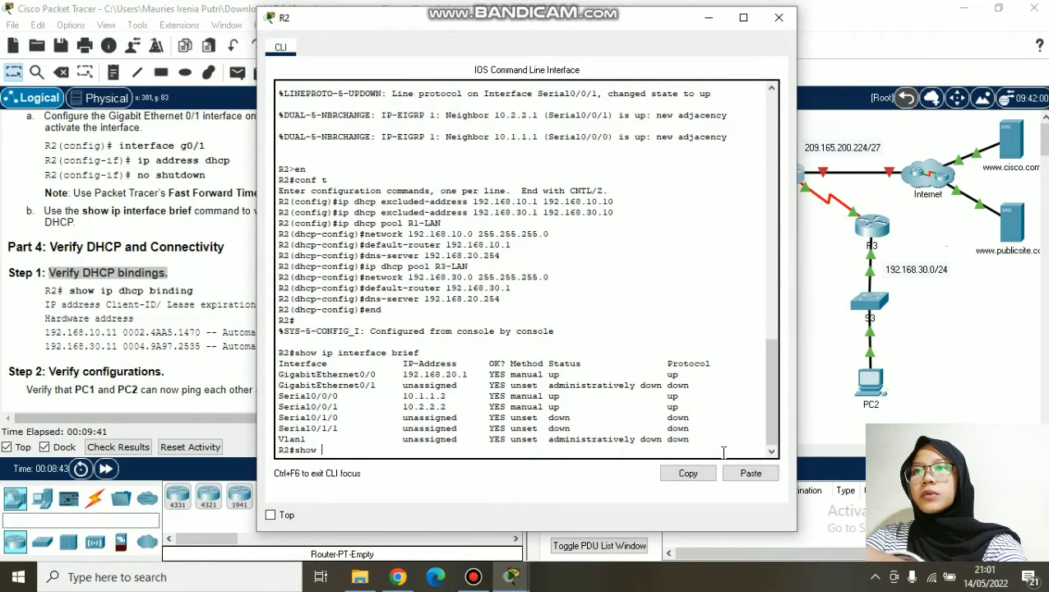
{"action": "type", "text": " ip dhcp bin"}
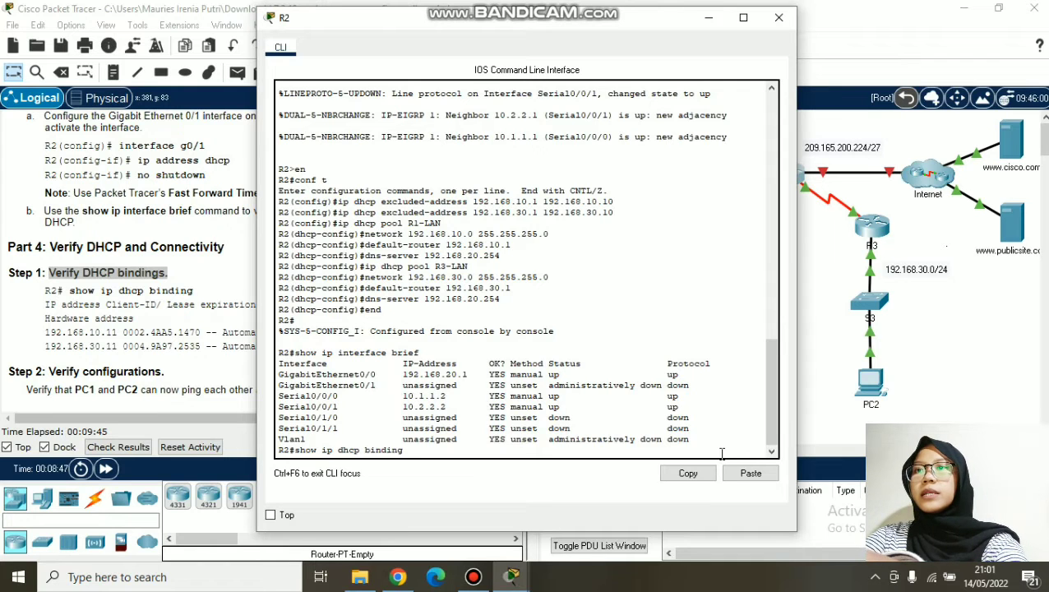
{"action": "type", "text": "ding"}
{"action": "key", "text": "Return"}
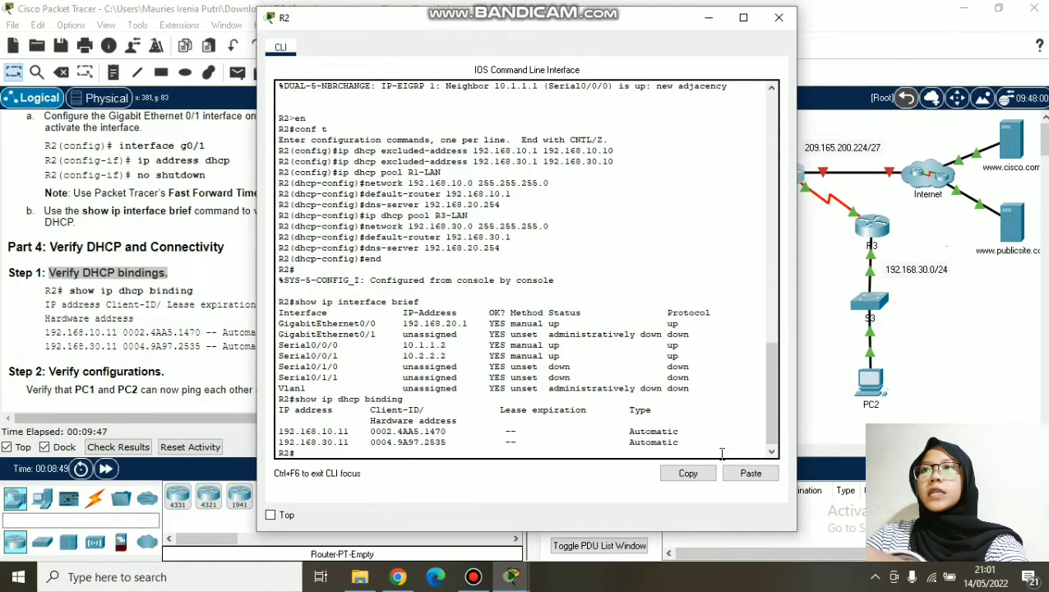
Highlight the two lease entries in R2's DHCP binding output, check the Step 2 instructions, and close the R2 window
{"action": "left_click_drag", "start_coordinate": [683, 445], "coordinate": [256, 438]}
{"action": "left_click", "coordinate": [682, 445]}
{"action": "left_click_drag", "start_coordinate": [682, 445], "coordinate": [278, 429]}
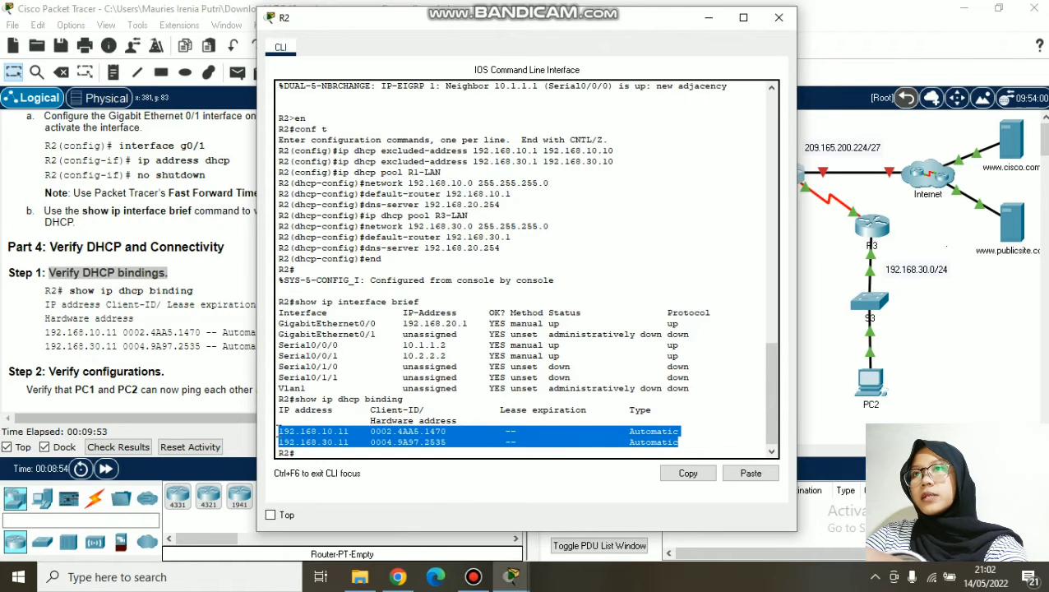
{"action": "left_click", "coordinate": [372, 454]}
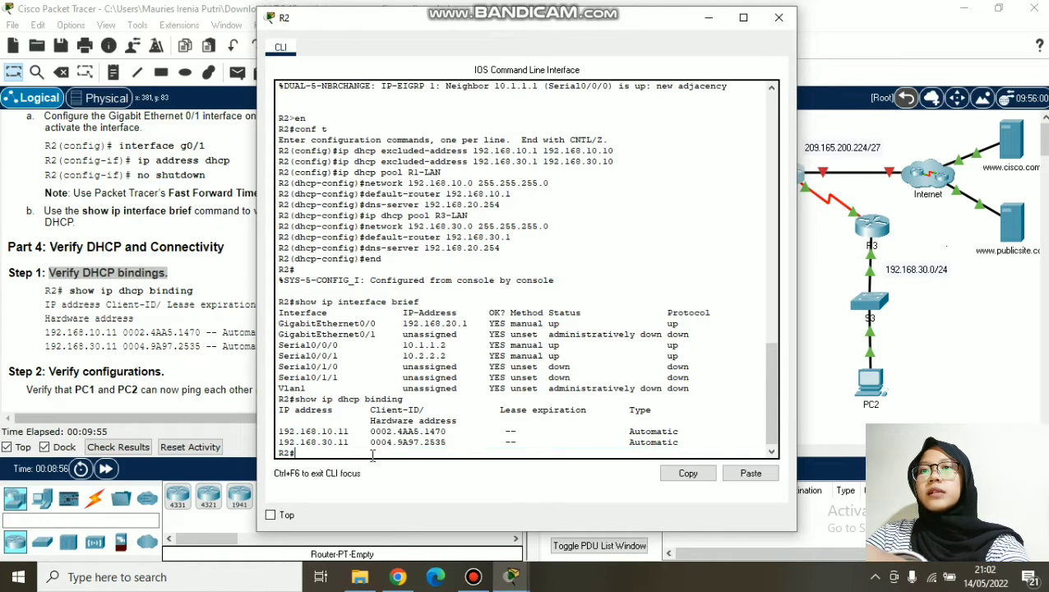
{"action": "left_click_drag", "start_coordinate": [444, 17], "coordinate": [627, 23]}
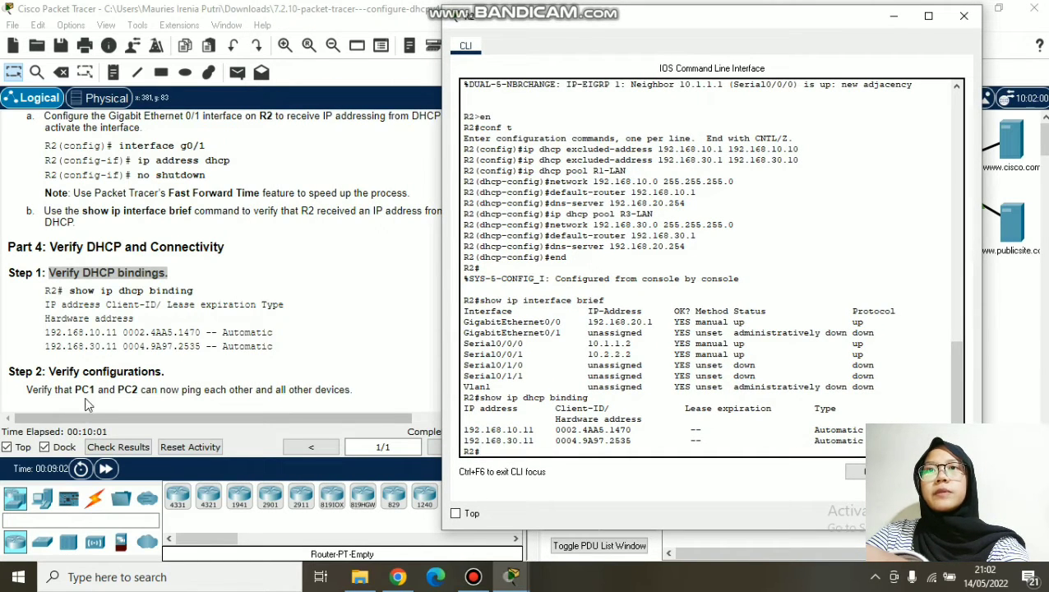
{"action": "left_click", "coordinate": [964, 15]}
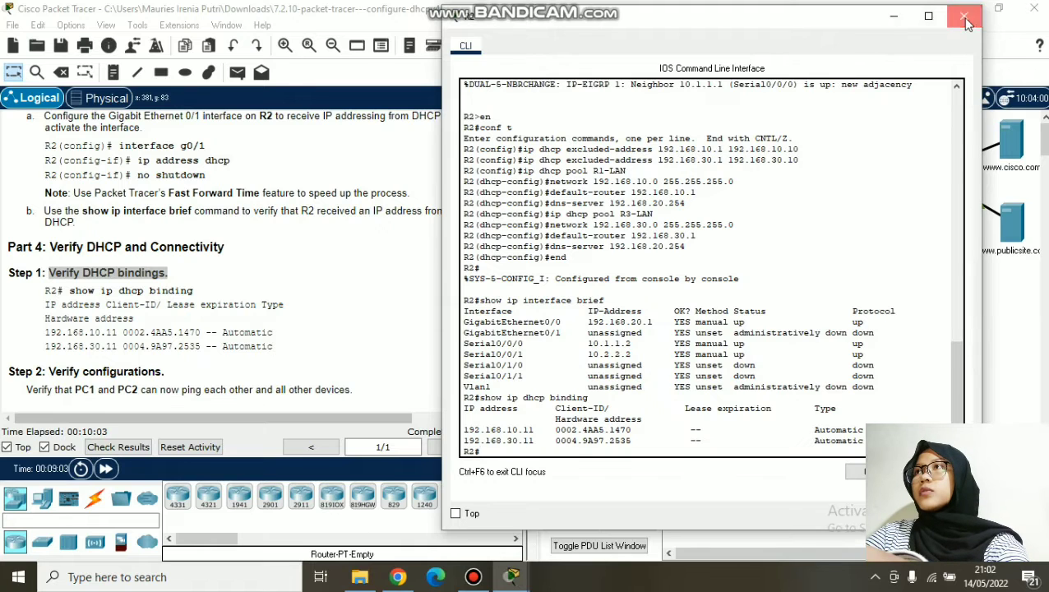
Send a simple PDU from PC1 to PC2 to test their connectivity
{"action": "left_click", "coordinate": [237, 74]}
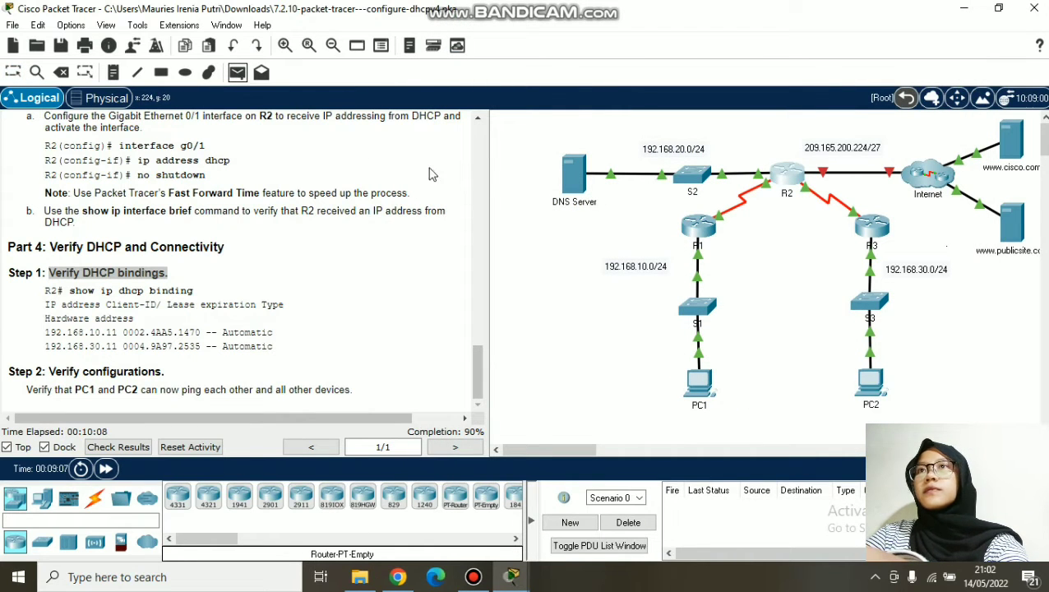
{"action": "left_click", "coordinate": [700, 386]}
{"action": "left_click", "coordinate": [875, 388]}
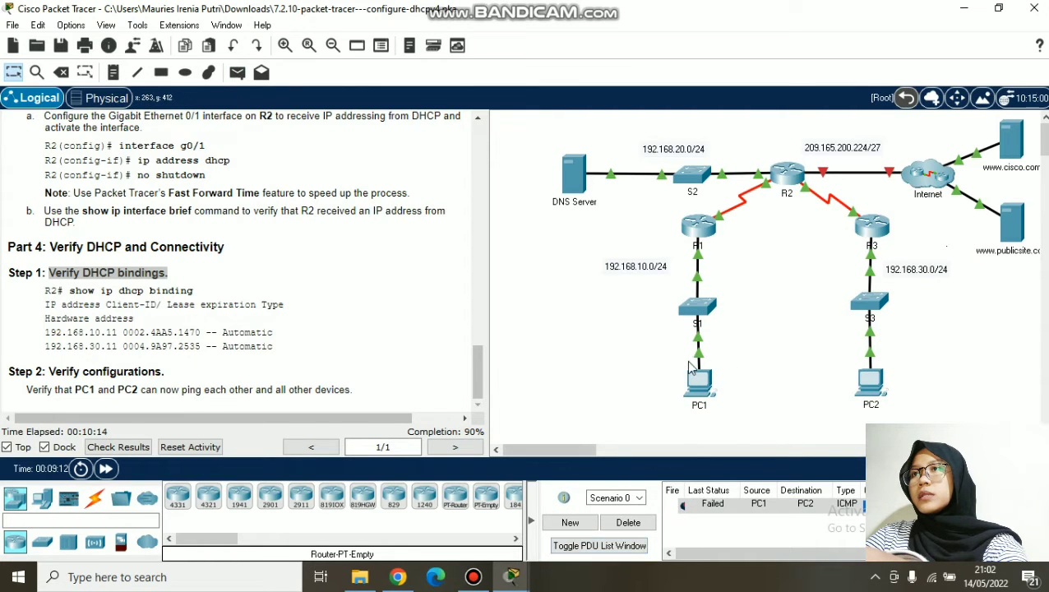
Delete the current PDU scenario and send a new simple PDU from PC1 to PC2
{"action": "left_click", "coordinate": [628, 523]}
{"action": "left_click", "coordinate": [238, 73]}
{"action": "left_click", "coordinate": [698, 385]}
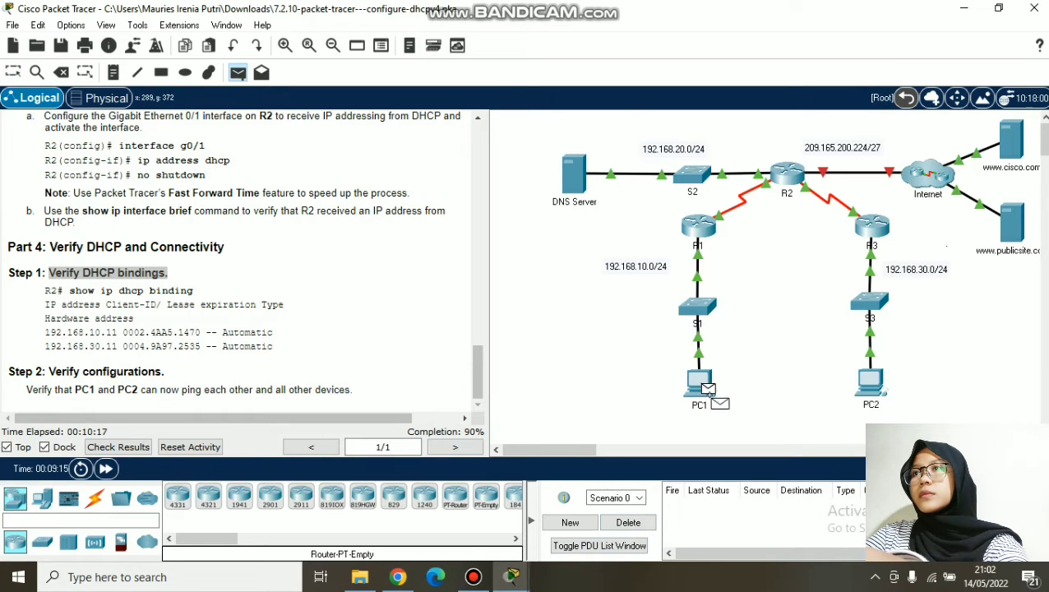
{"action": "left_click", "coordinate": [876, 393]}
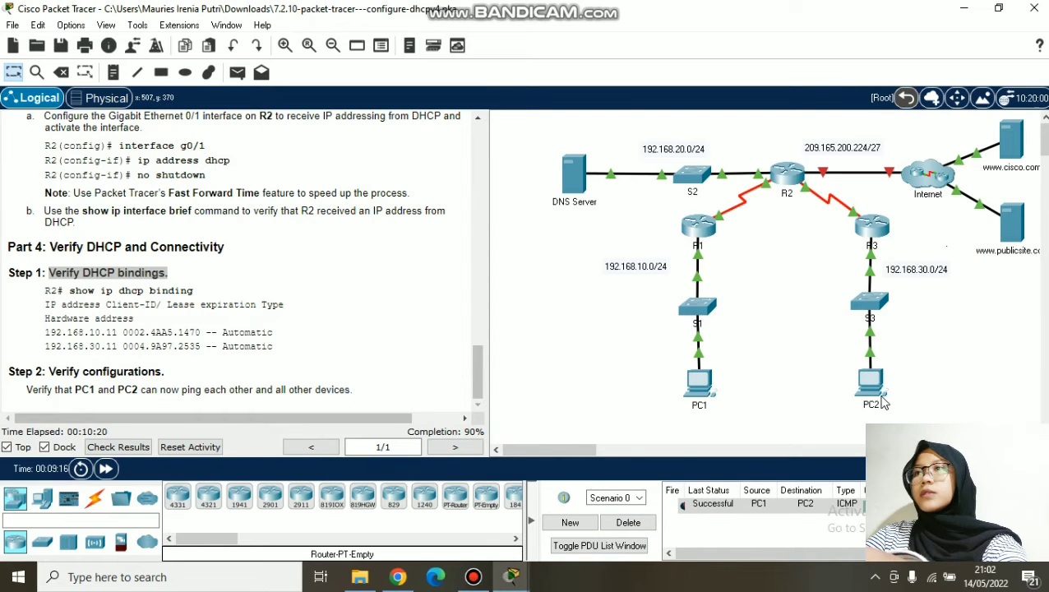